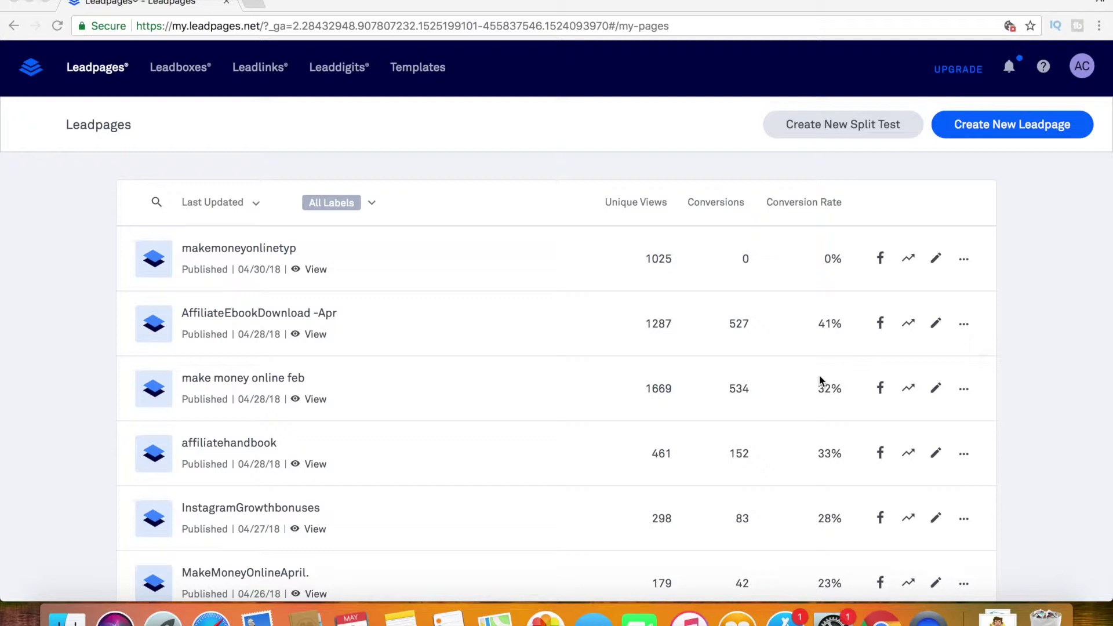
{"action": "scroll", "coordinate": [1035, 344], "scroll_direction": "down", "scroll_amount": 2}
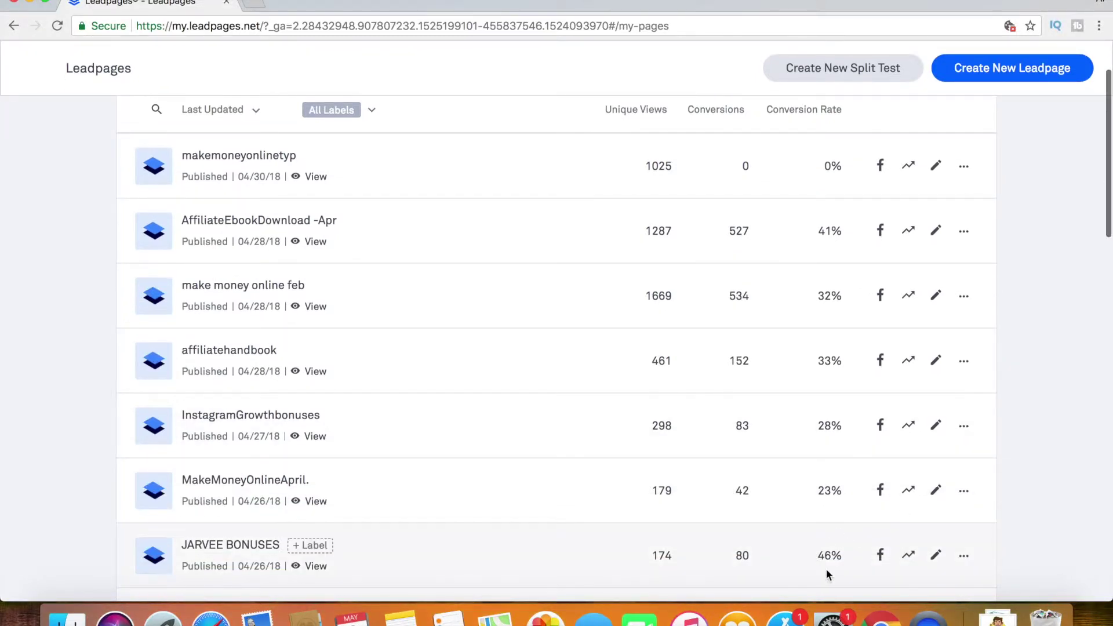
{"action": "scroll", "coordinate": [1012, 369], "scroll_direction": "up", "scroll_amount": 2}
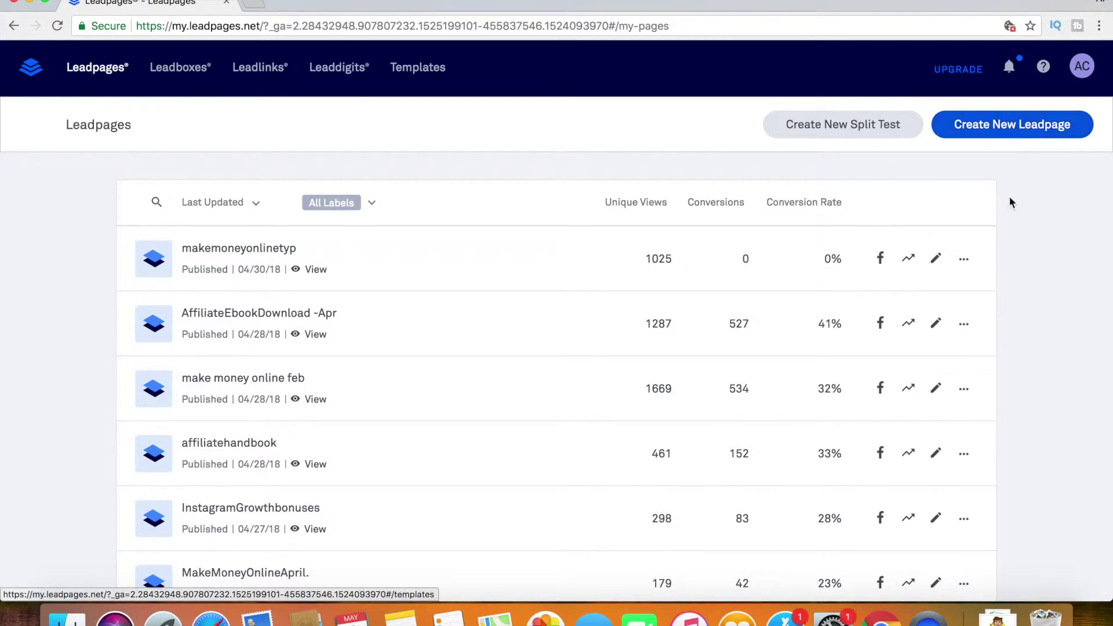
- Start a new Leadpage, preview the Single-Screen Webinar template on mobile and choose it
{"action": "left_click", "coordinate": [983, 136]}
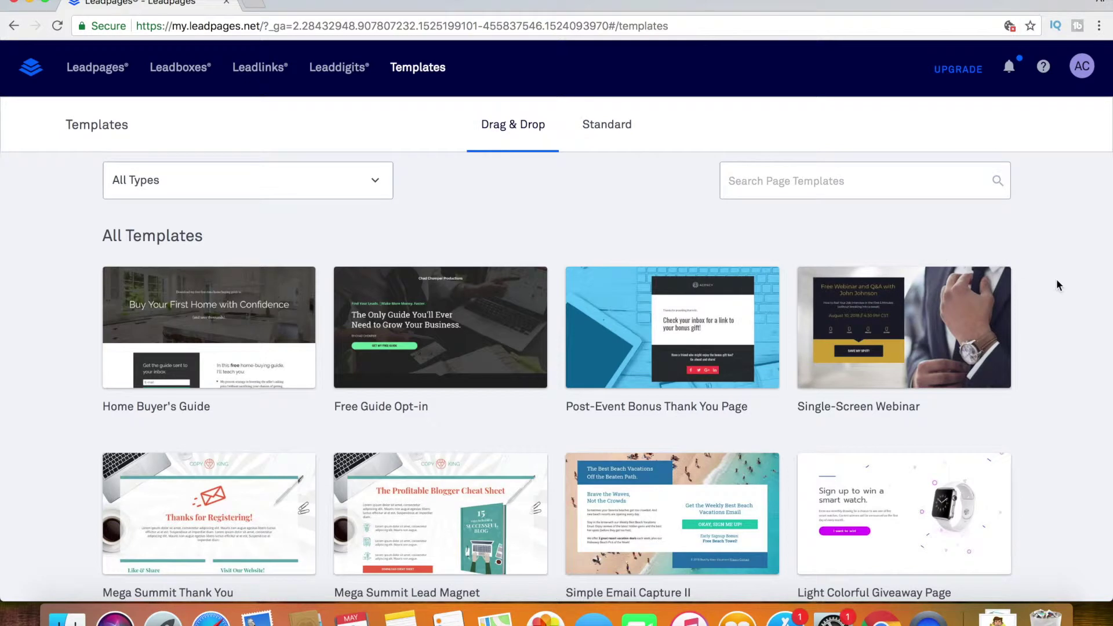
{"action": "scroll", "coordinate": [1057, 283], "scroll_direction": "down", "scroll_amount": 5}
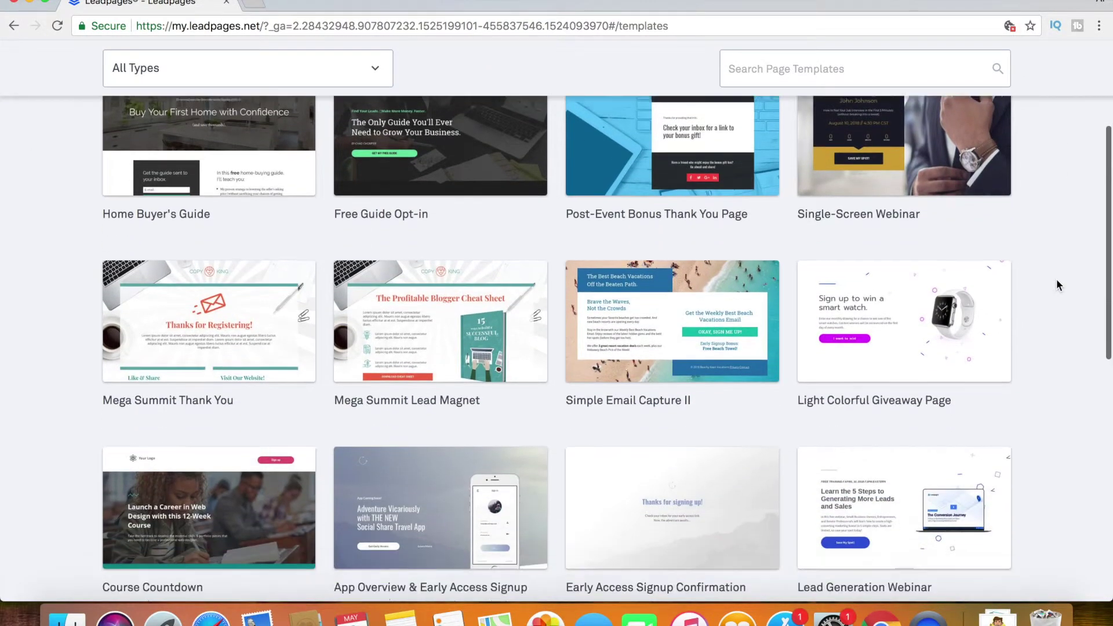
{"action": "scroll", "coordinate": [1057, 282], "scroll_direction": "down", "scroll_amount": 5}
{"action": "scroll", "coordinate": [1058, 281], "scroll_direction": "down", "scroll_amount": 6}
{"action": "scroll", "coordinate": [1058, 282], "scroll_direction": "up", "scroll_amount": 3}
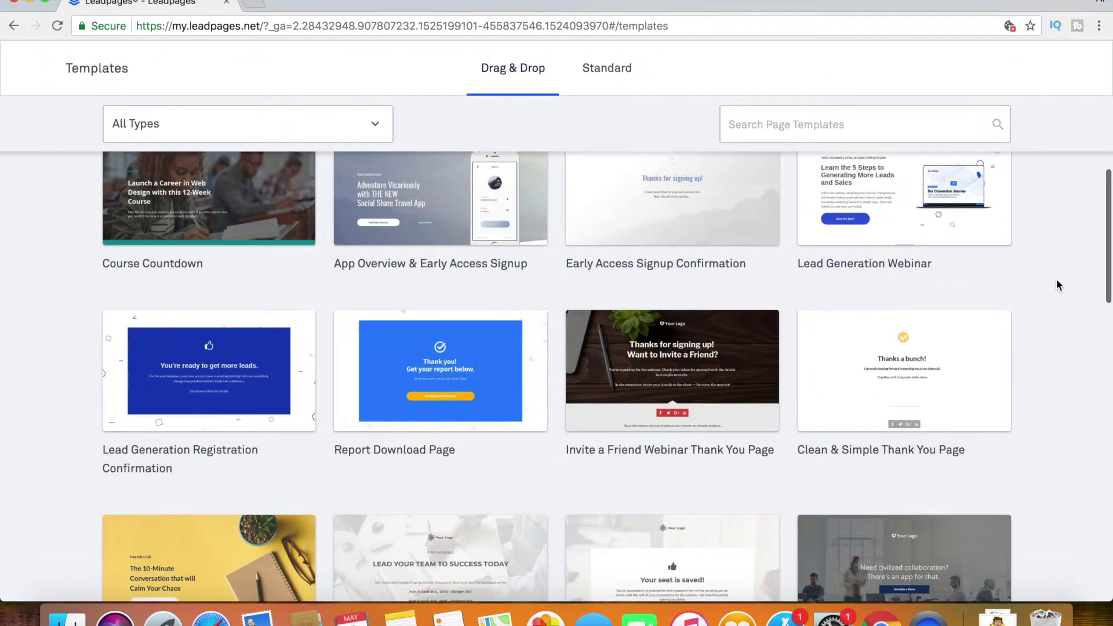
{"action": "scroll", "coordinate": [1057, 280], "scroll_direction": "up", "scroll_amount": 1}
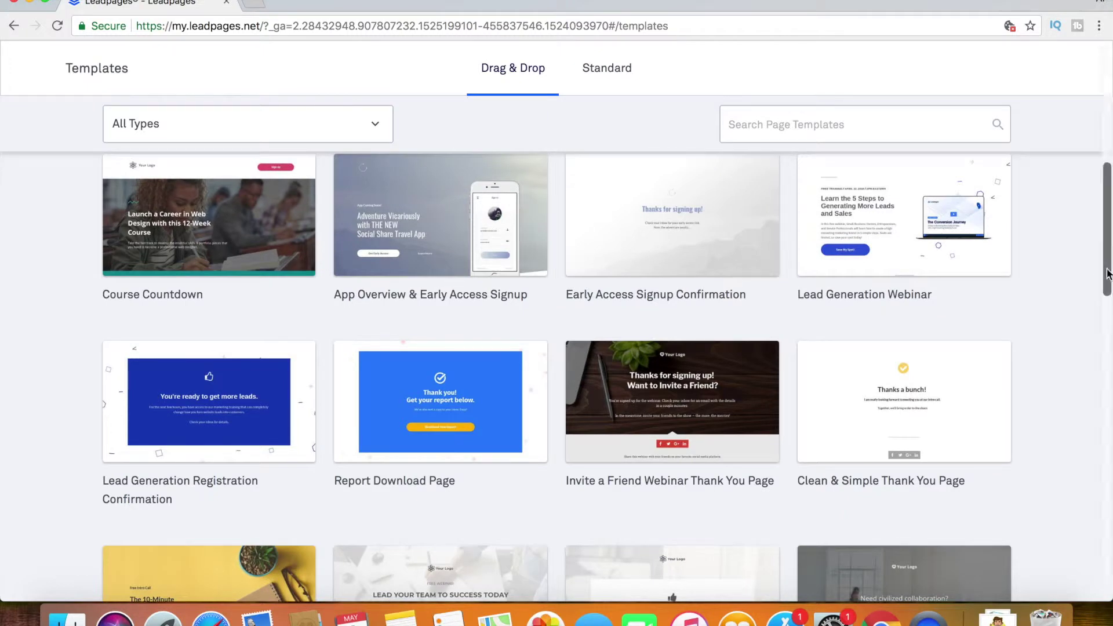
{"action": "left_click_drag", "start_coordinate": [1109, 275], "coordinate": [1108, 166]}
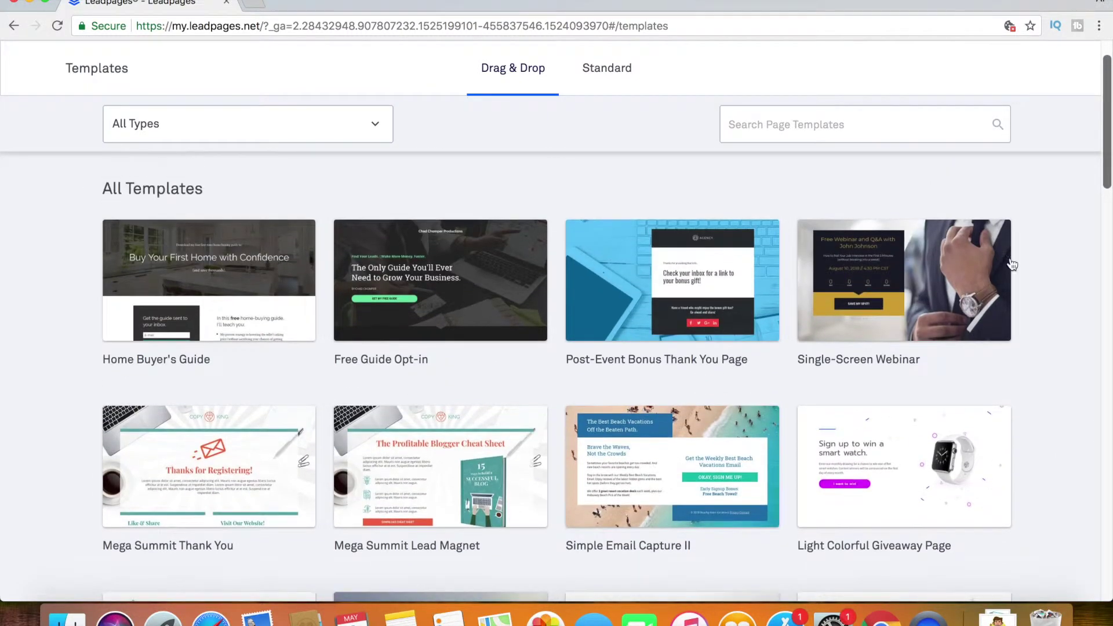
{"action": "left_click", "coordinate": [910, 280]}
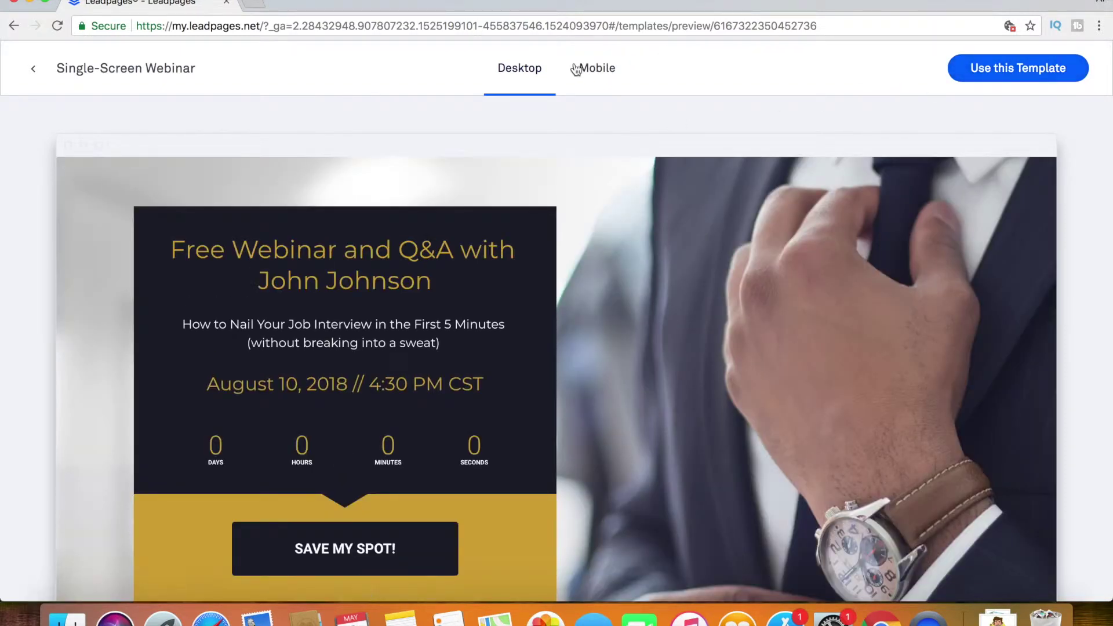
{"action": "left_click", "coordinate": [576, 70]}
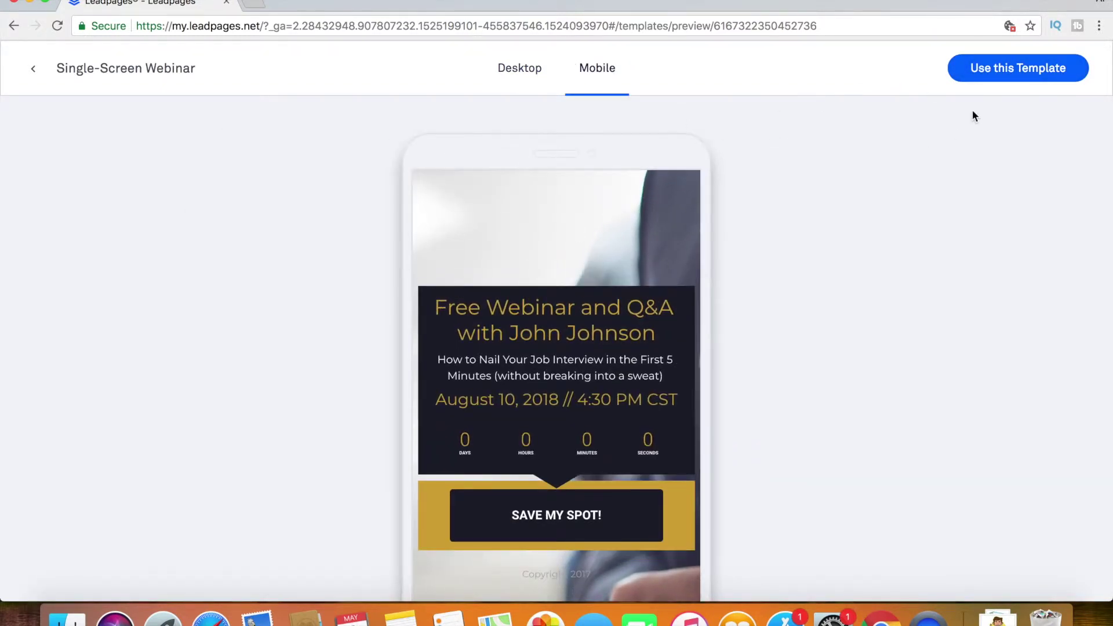
{"action": "left_click", "coordinate": [994, 76]}
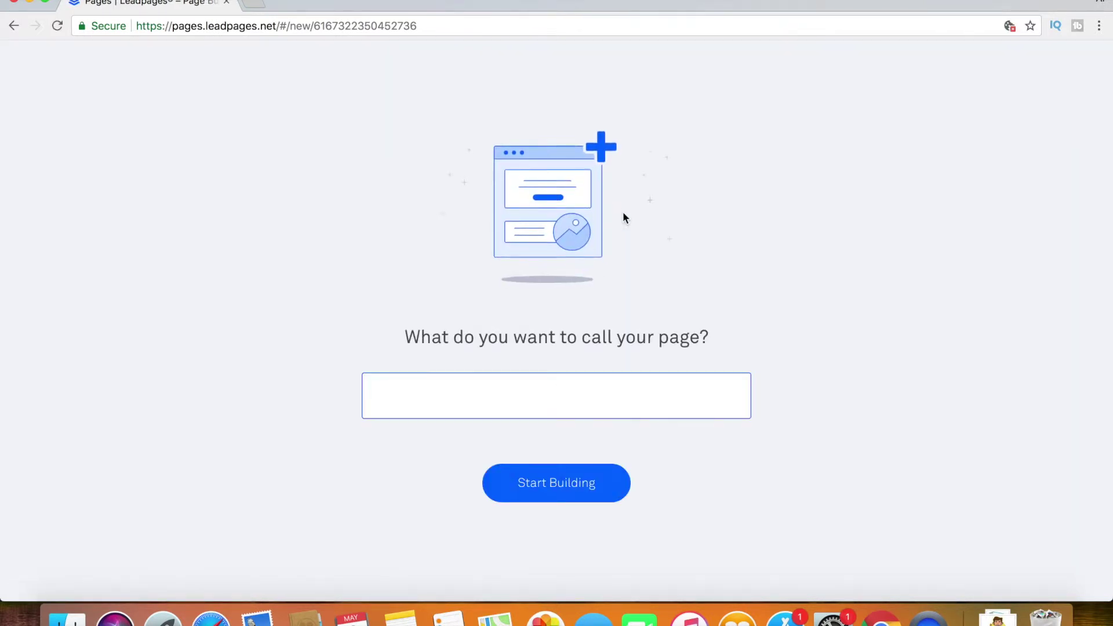
{"action": "type", "text": "test"}
- Create the page named test and open it in the editor
{"action": "left_click", "coordinate": [557, 495]}
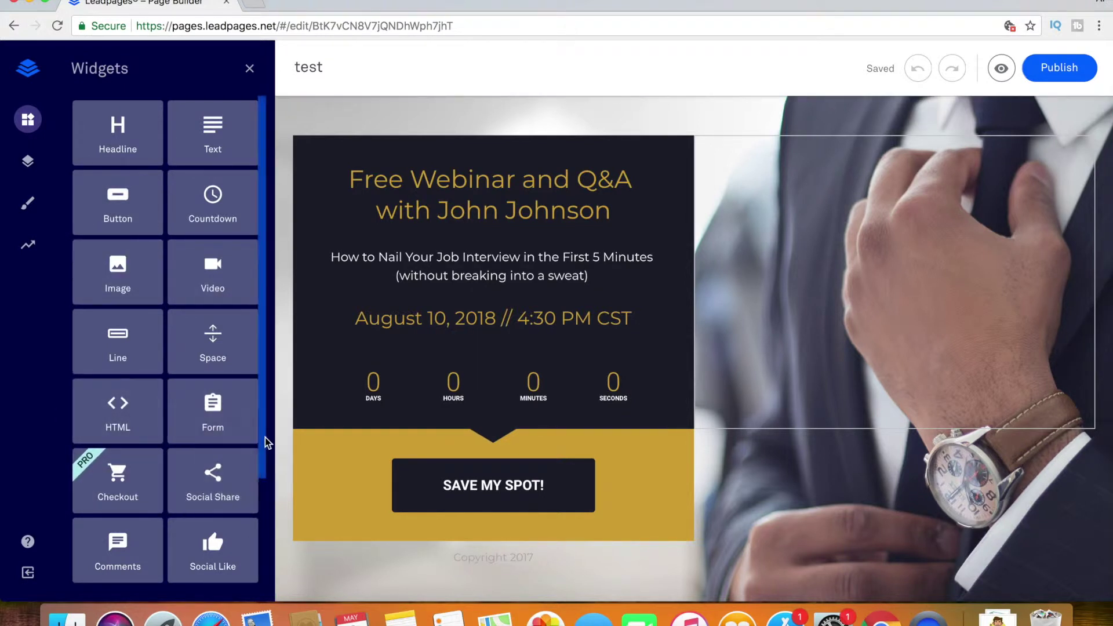
{"action": "scroll", "coordinate": [265, 470], "scroll_direction": "down", "scroll_amount": 3}
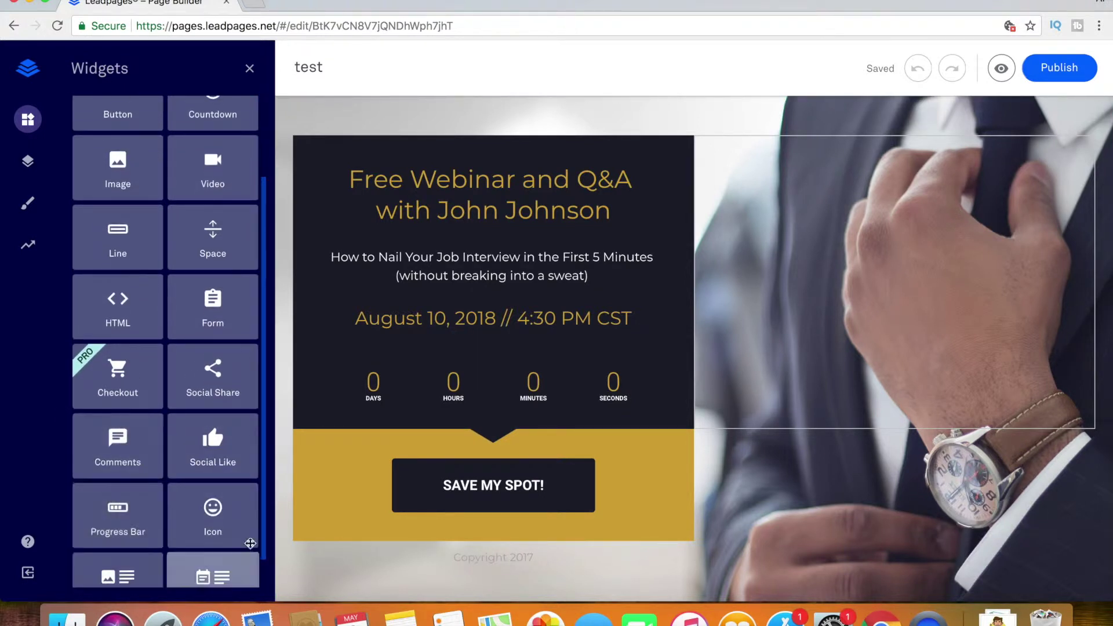
{"action": "scroll", "coordinate": [259, 531], "scroll_direction": "down", "scroll_amount": 1}
{"action": "scroll", "coordinate": [259, 544], "scroll_direction": "up", "scroll_amount": 4}
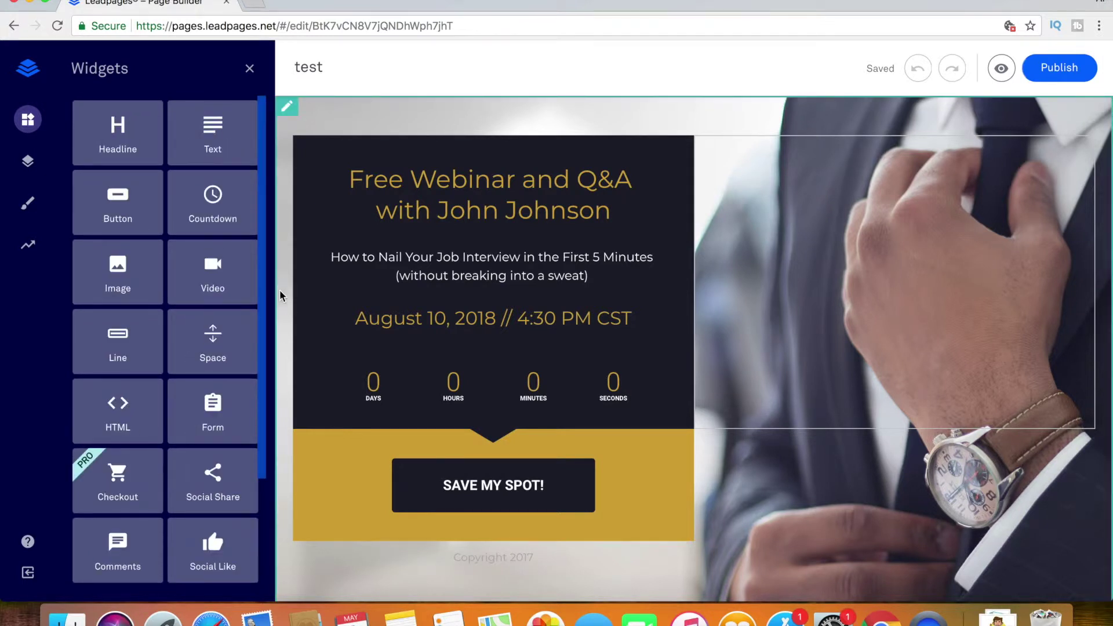
{"action": "scroll", "coordinate": [267, 407], "scroll_direction": "down", "scroll_amount": 4}
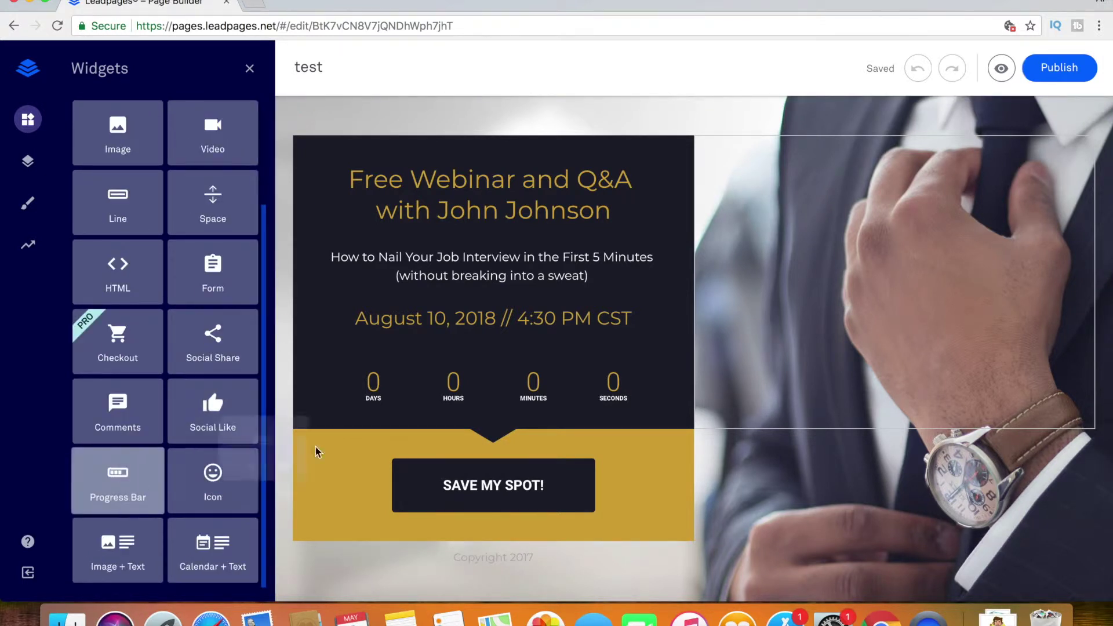
{"action": "left_click_drag", "start_coordinate": [117, 483], "coordinate": [533, 431]}
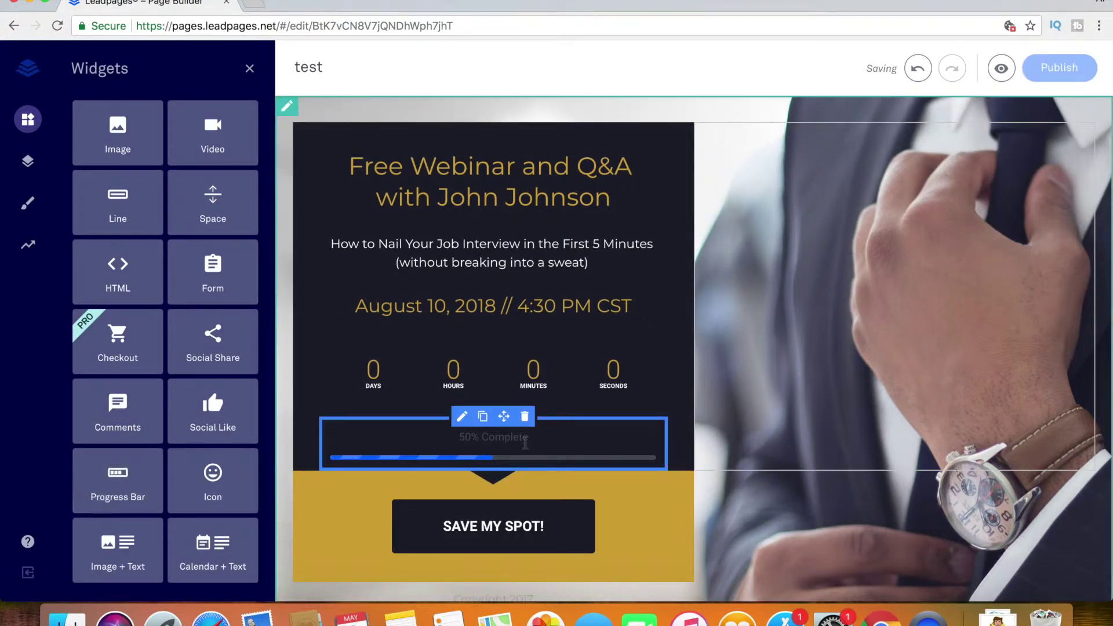
{"action": "left_click", "coordinate": [525, 416]}
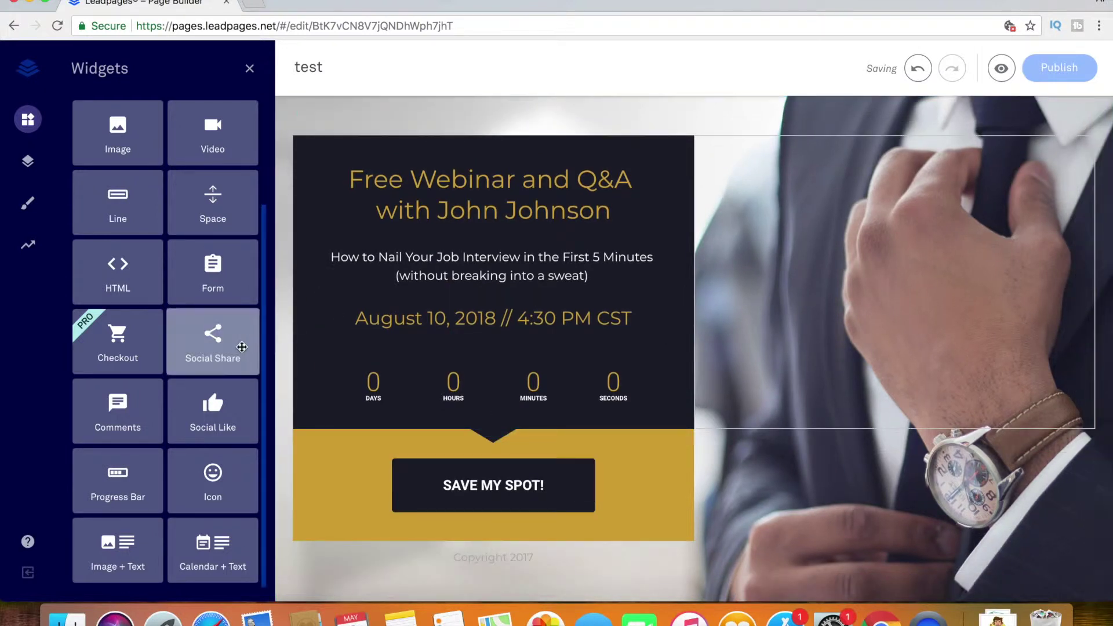
{"action": "scroll", "coordinate": [259, 342], "scroll_direction": "up", "scroll_amount": 1}
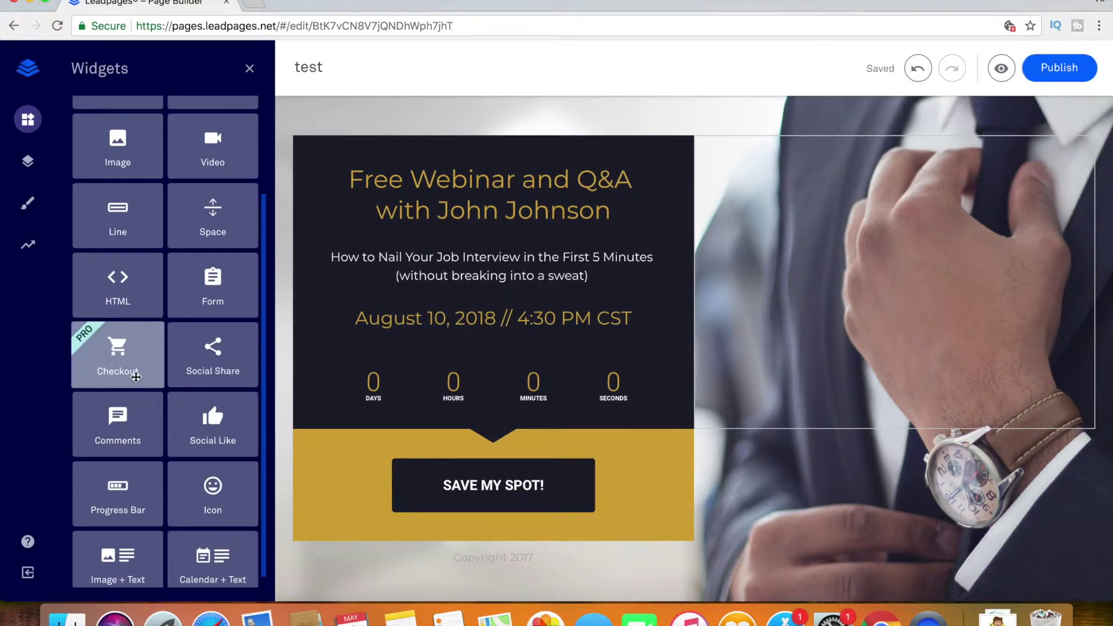
{"action": "scroll", "coordinate": [261, 333], "scroll_direction": "up", "scroll_amount": 2}
{"action": "left_click_drag", "start_coordinate": [260, 294], "coordinate": [260, 225]}
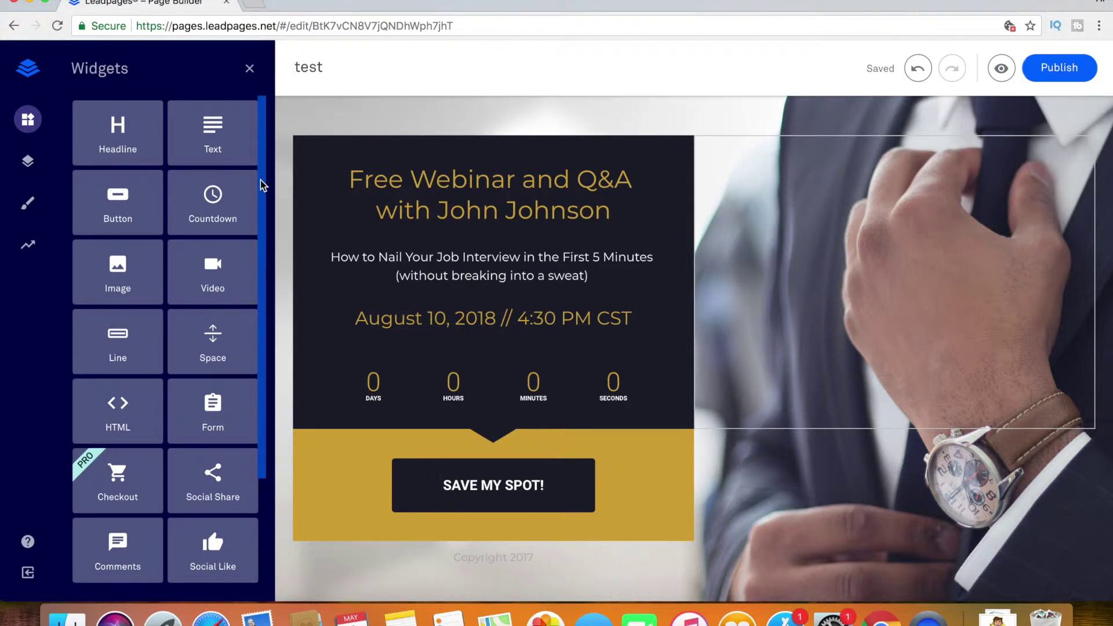
{"action": "left_click_drag", "start_coordinate": [214, 270], "coordinate": [719, 428]}
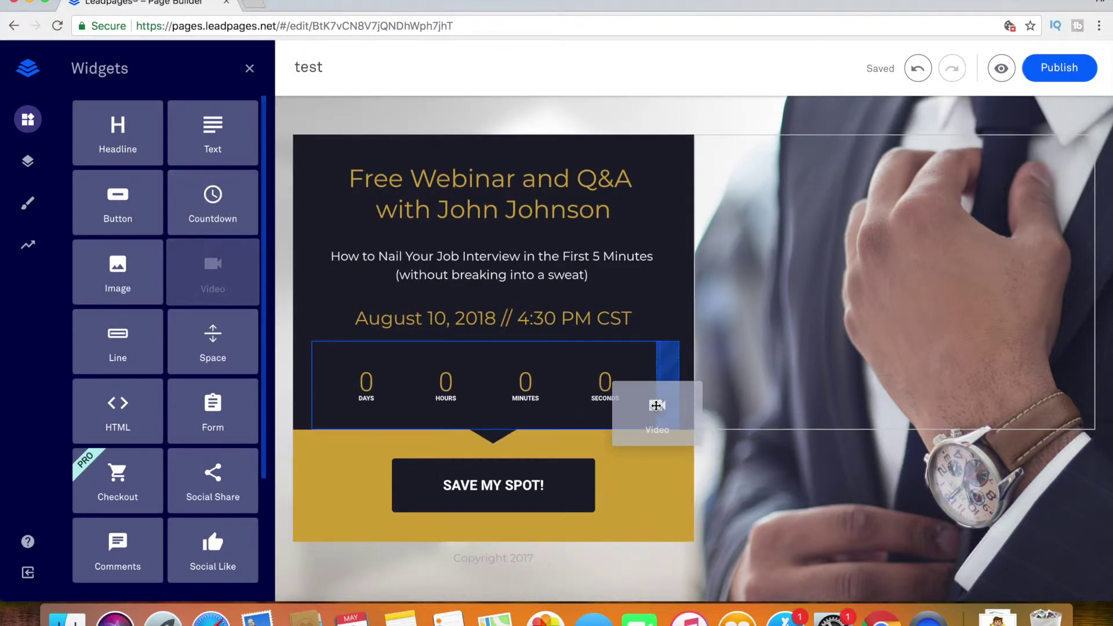
{"action": "left_click_drag", "start_coordinate": [718, 428], "coordinate": [509, 417]}
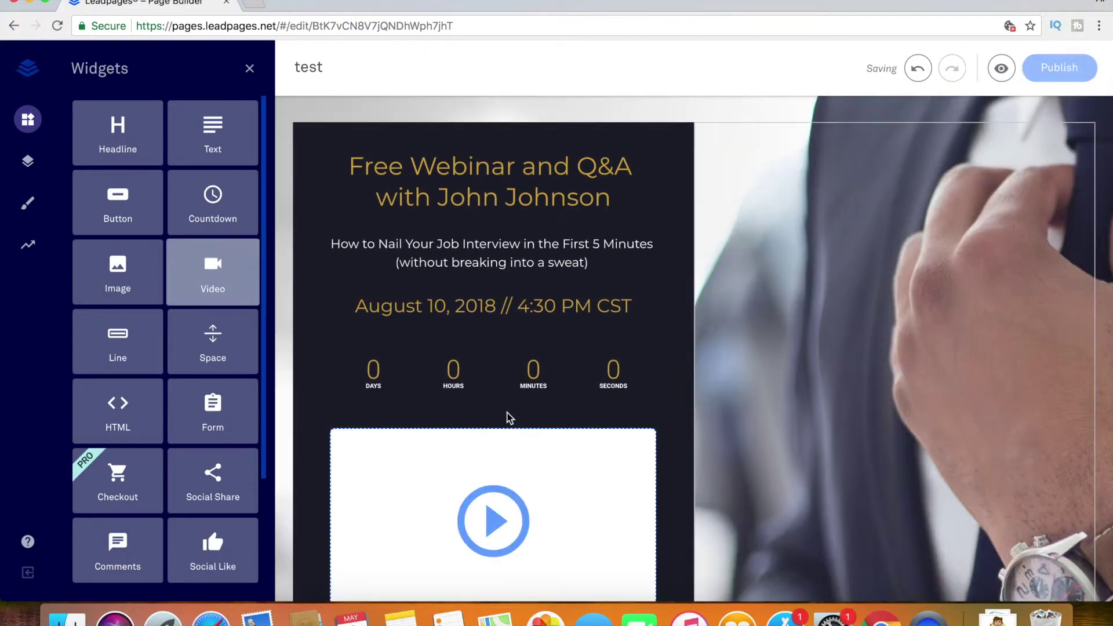
{"action": "left_click", "coordinate": [715, 402]}
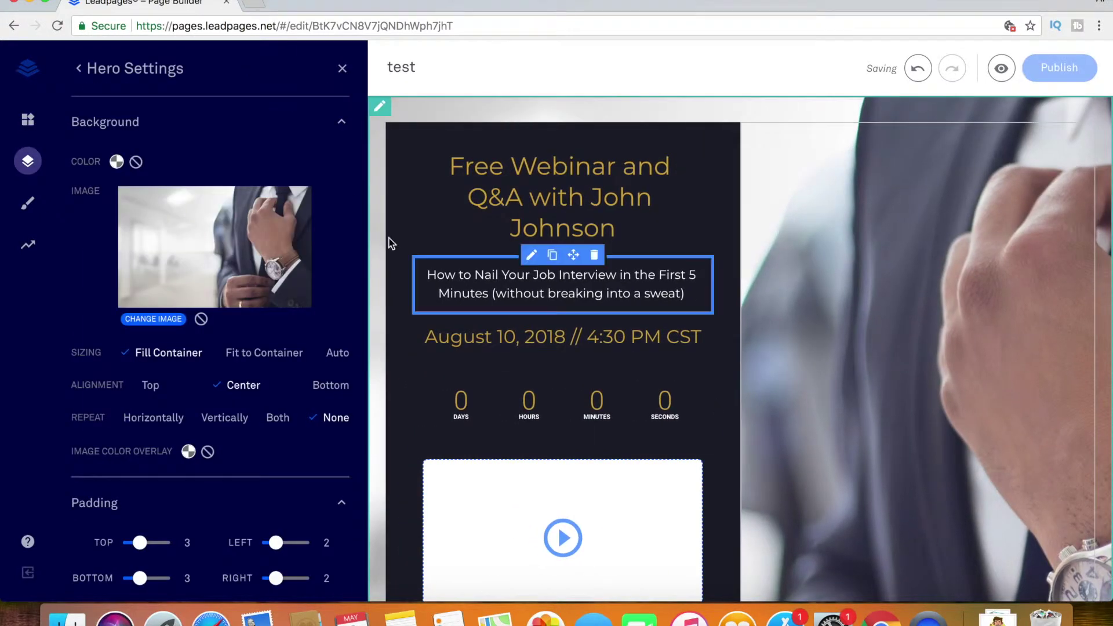
{"action": "left_click", "coordinate": [342, 69]}
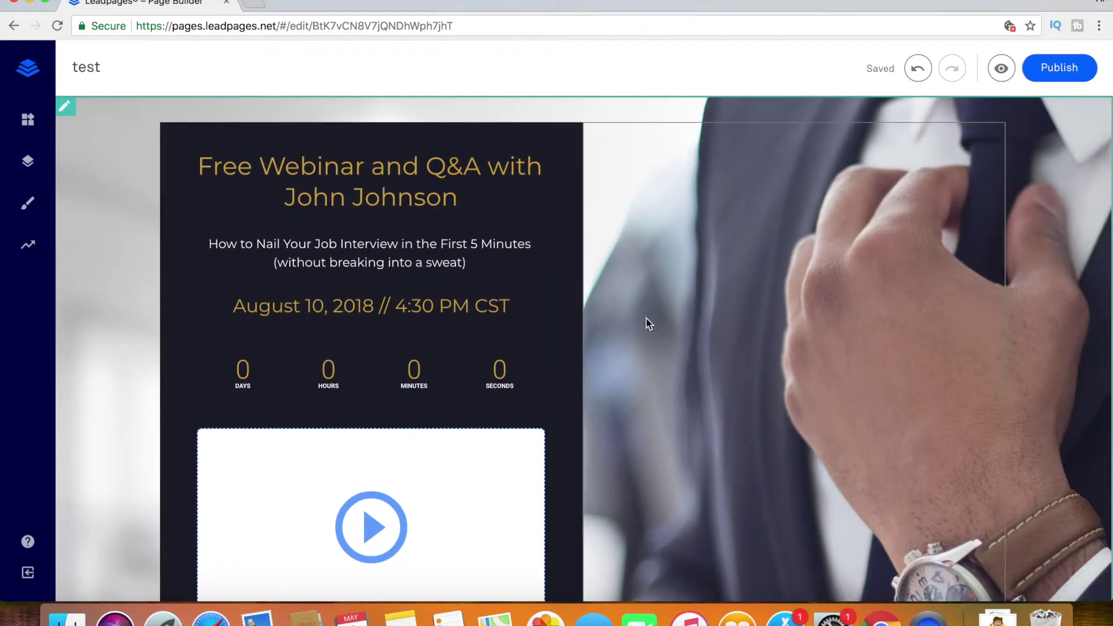
{"action": "mouse_move", "coordinate": [370, 513]}
{"action": "left_click", "coordinate": [402, 417]}
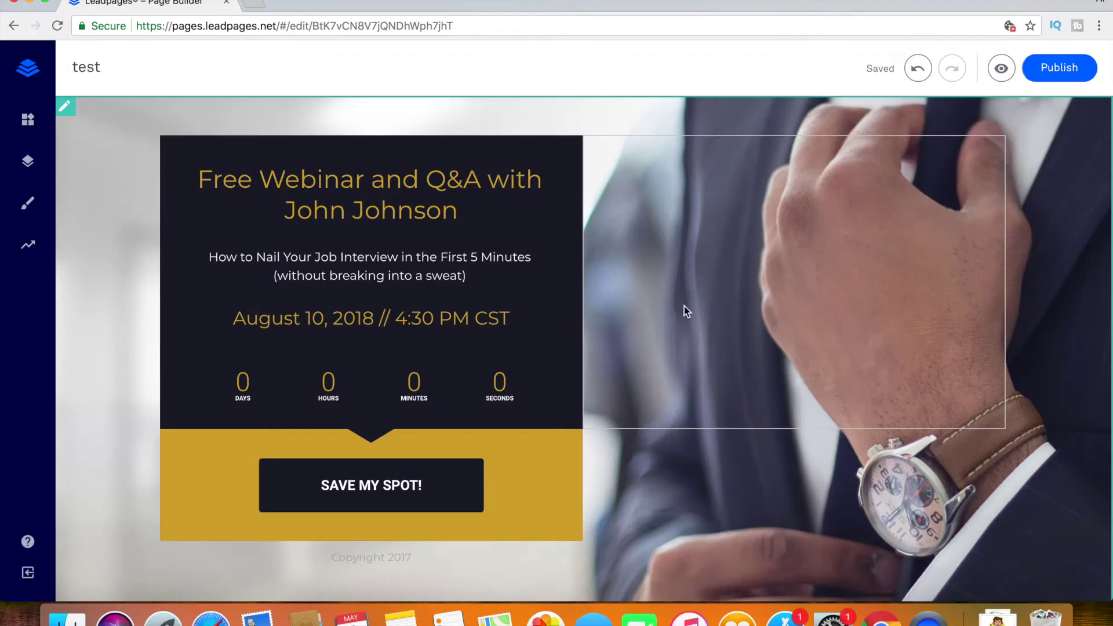
{"action": "double_click", "coordinate": [338, 484]}
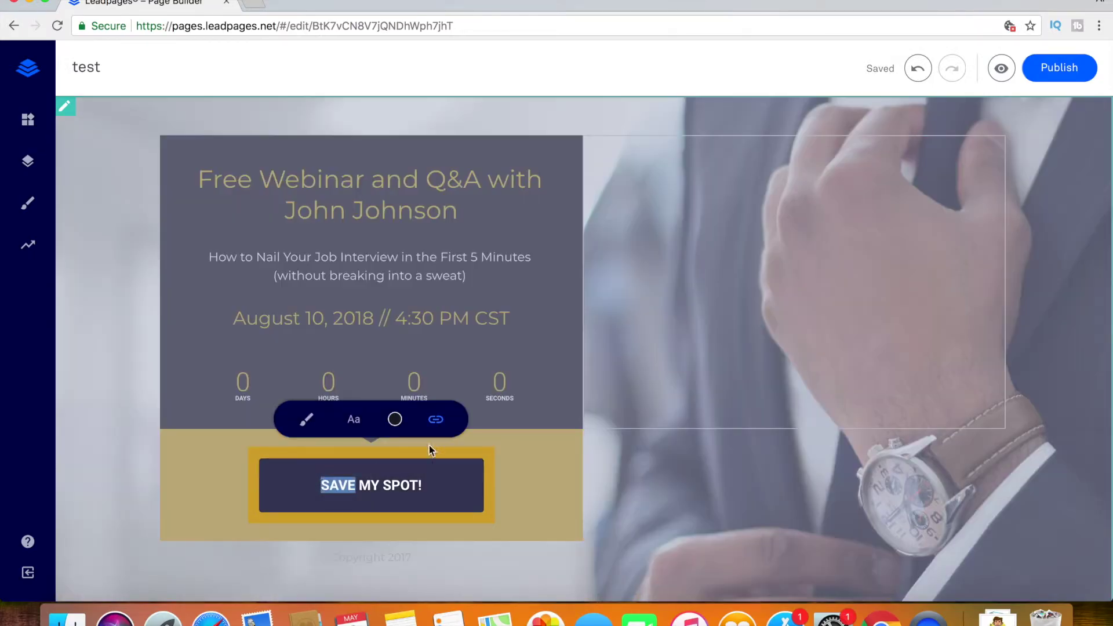
- Open My Leadbox 1 from the signup button's link and review its form fields and actions, keeping the default thank-you page
{"action": "left_click", "coordinate": [436, 421]}
{"action": "left_click", "coordinate": [306, 347]}
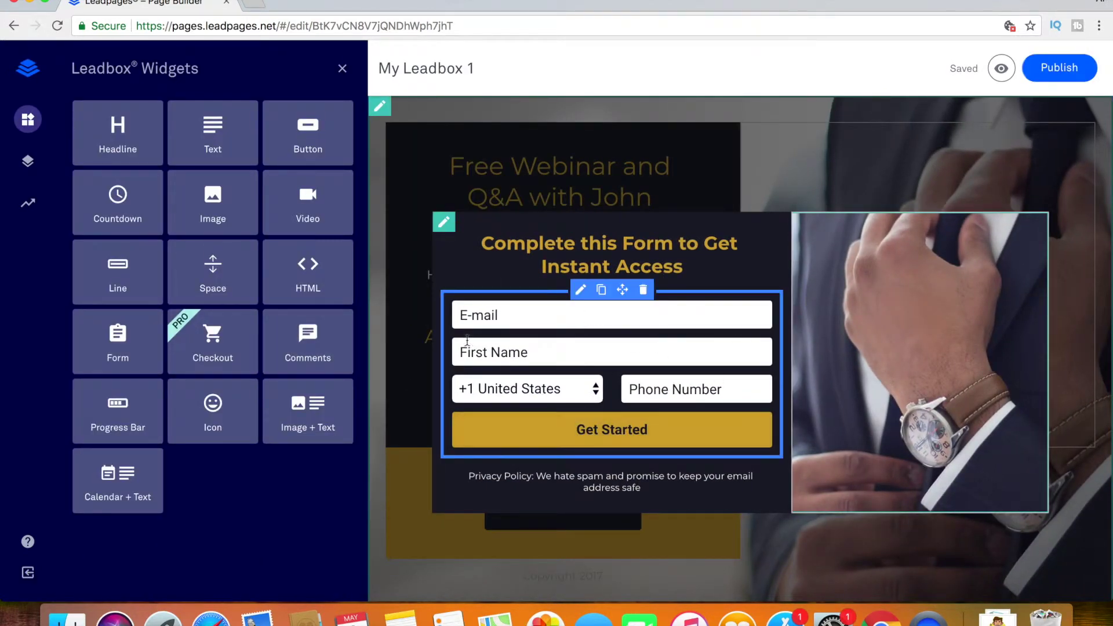
{"action": "left_click", "coordinate": [470, 379]}
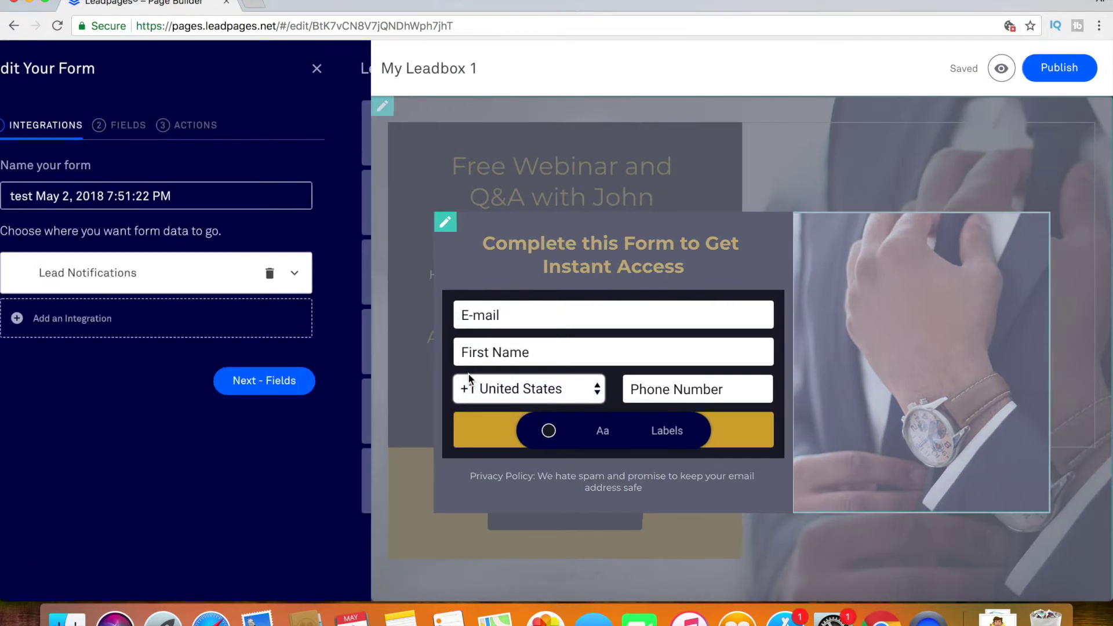
{"action": "left_click", "coordinate": [158, 129]}
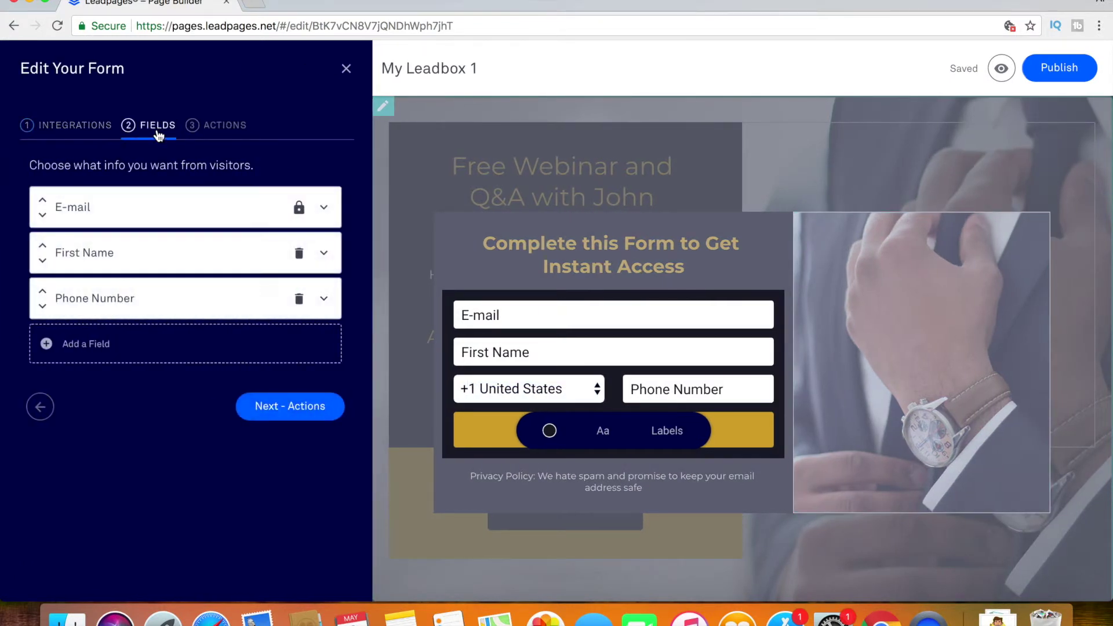
{"action": "left_click", "coordinate": [217, 127]}
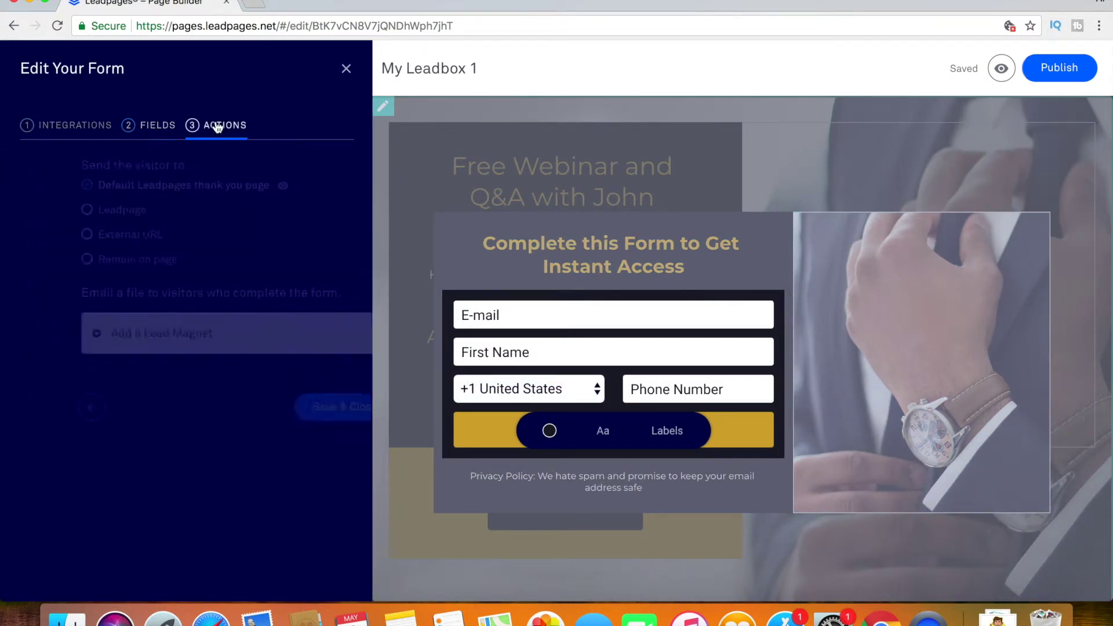
{"action": "left_click", "coordinate": [54, 214]}
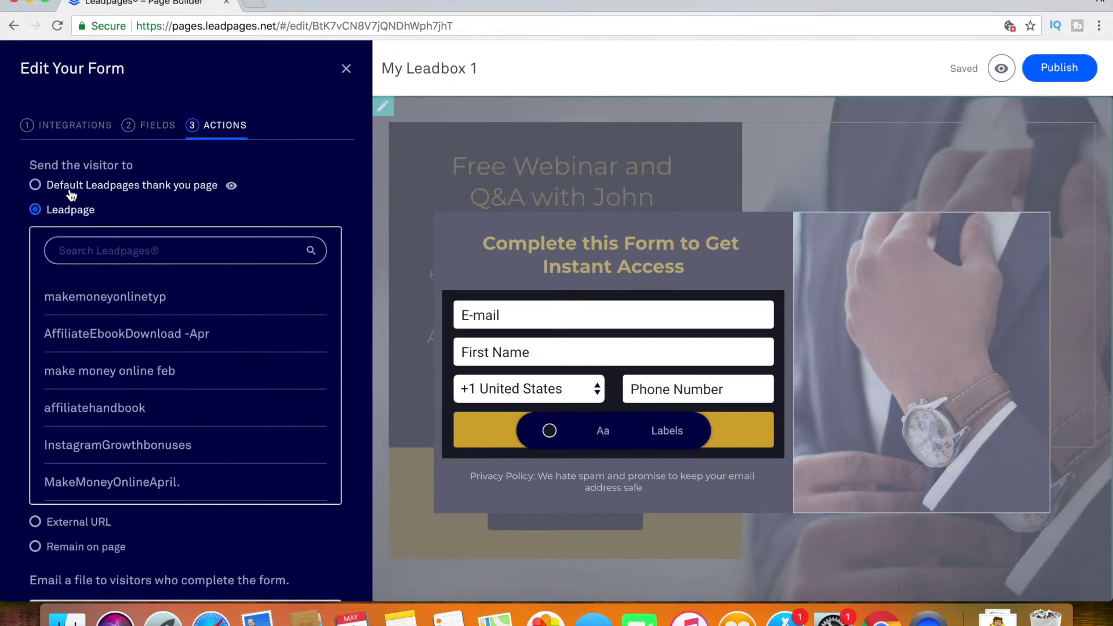
{"action": "left_click", "coordinate": [78, 190]}
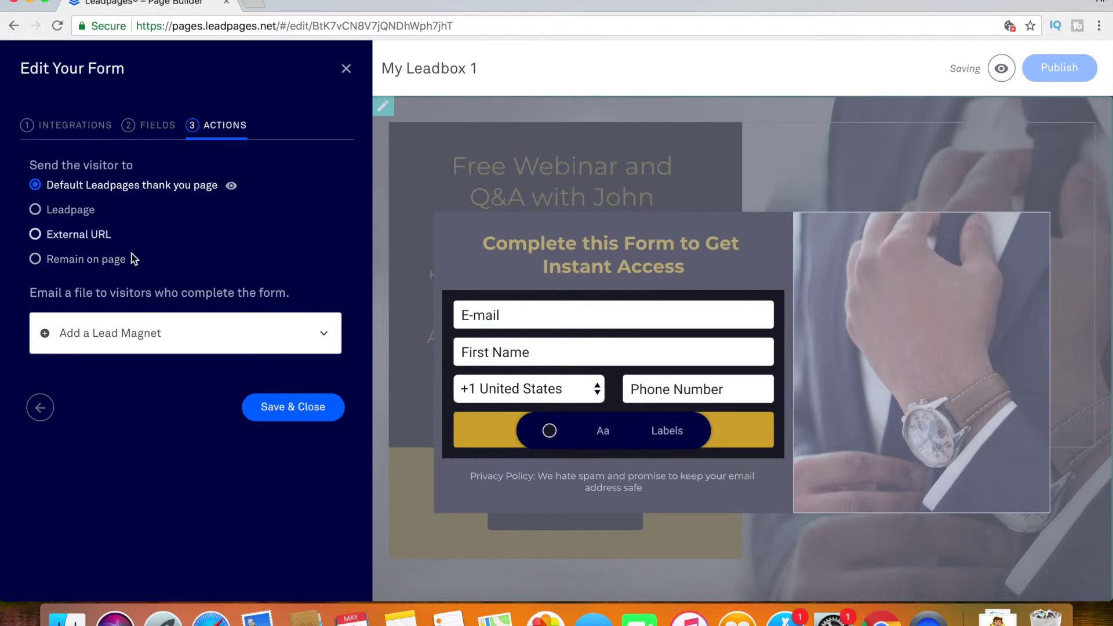
- Browse the lead magnet and integration service lists without adding any, then close the form settings
{"action": "left_click", "coordinate": [149, 337]}
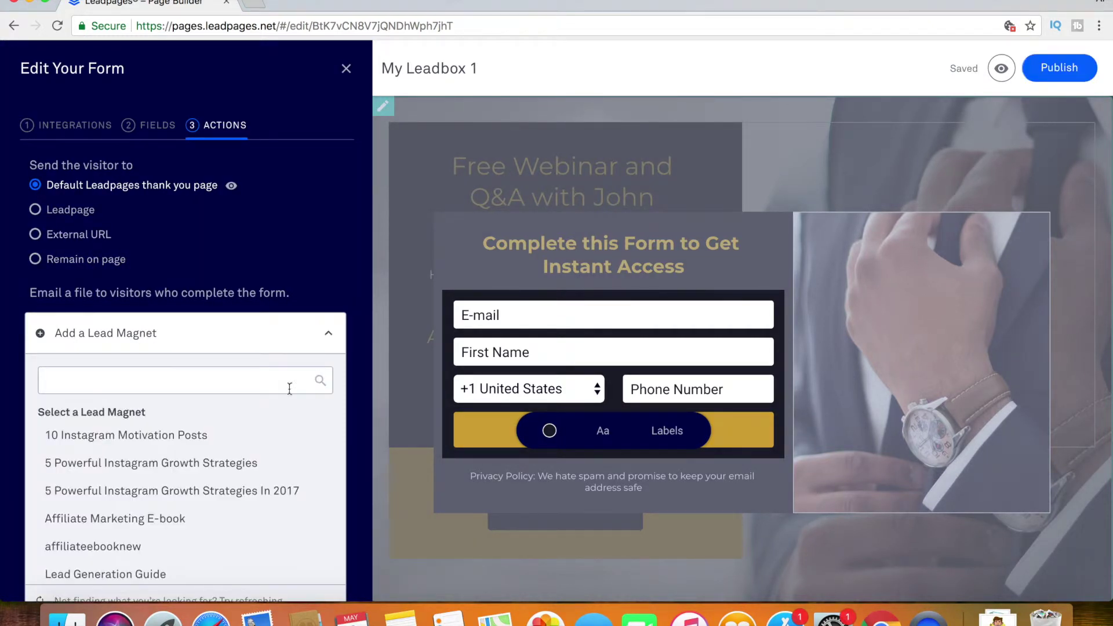
{"action": "left_click", "coordinate": [327, 340]}
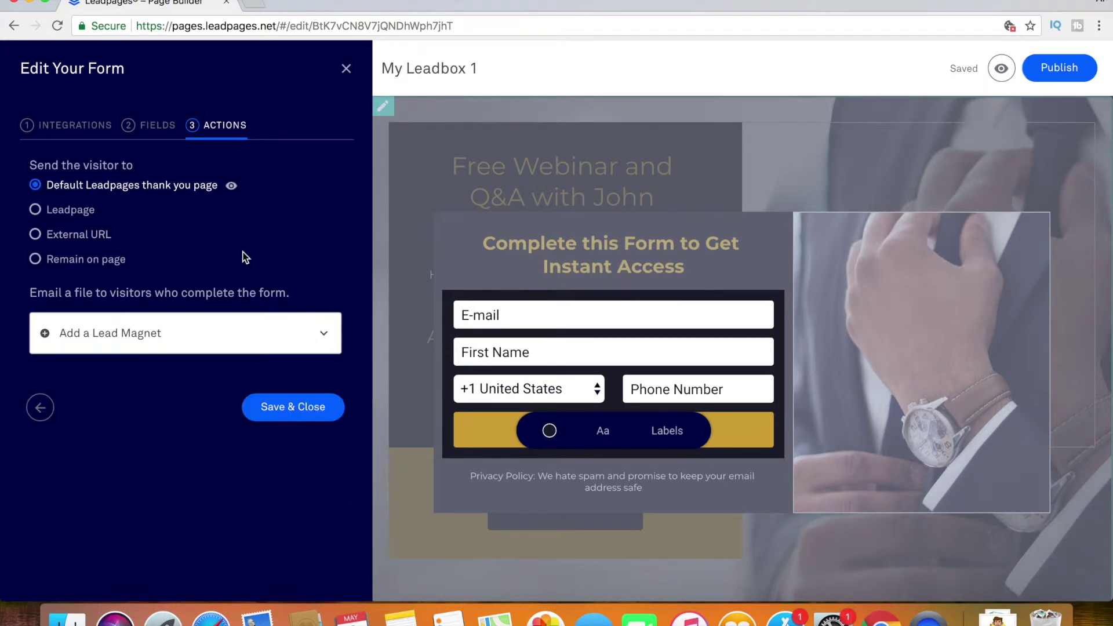
{"action": "left_click", "coordinate": [91, 127]}
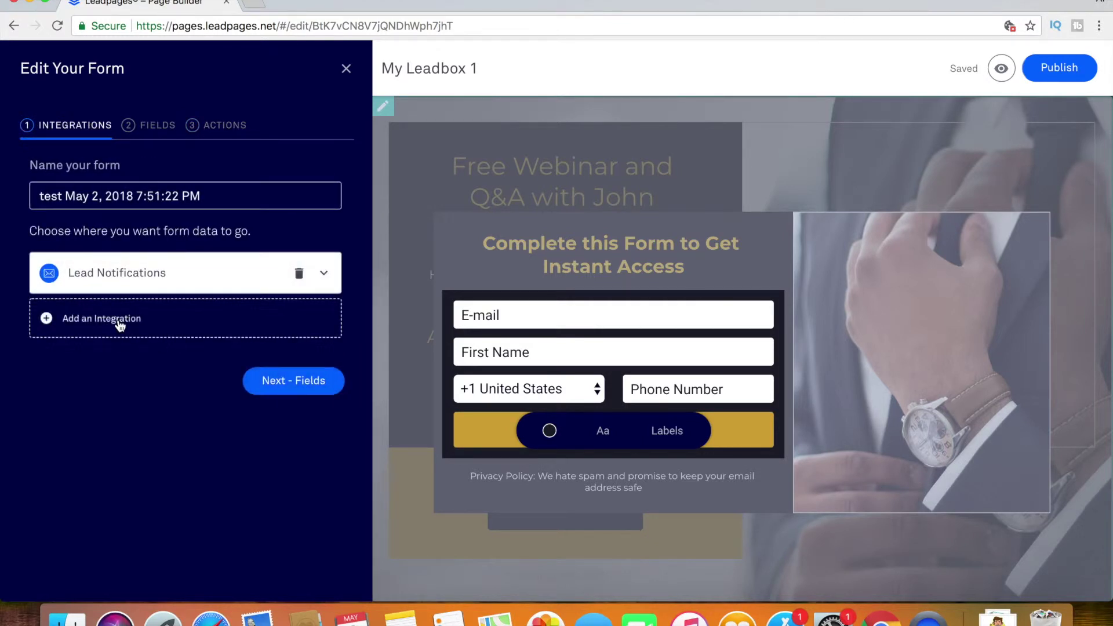
{"action": "left_click", "coordinate": [120, 324]}
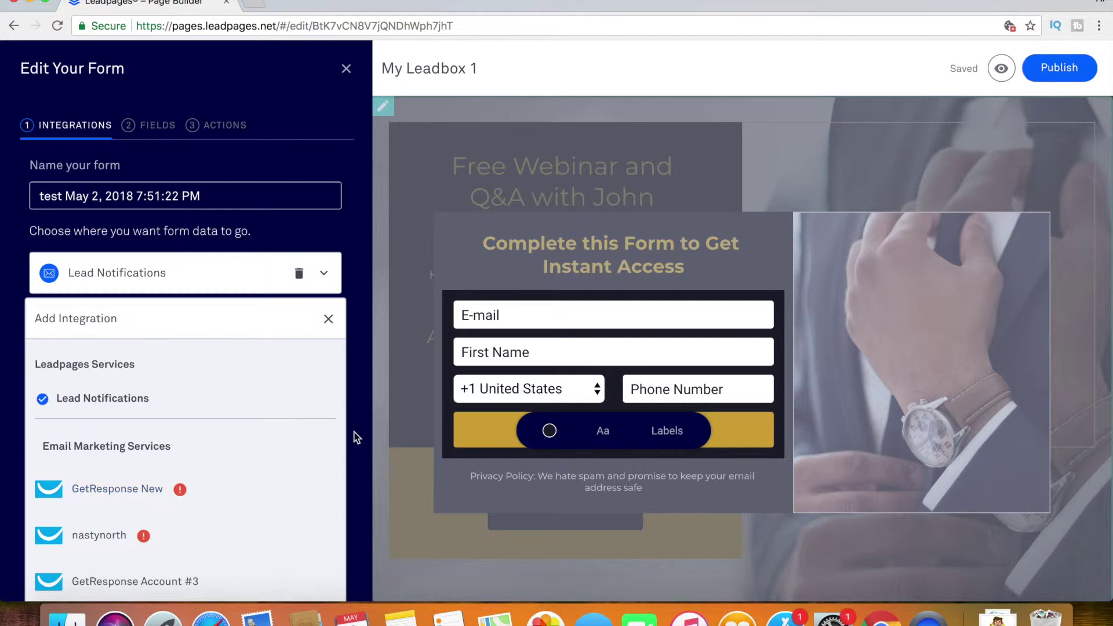
{"action": "left_click", "coordinate": [329, 319]}
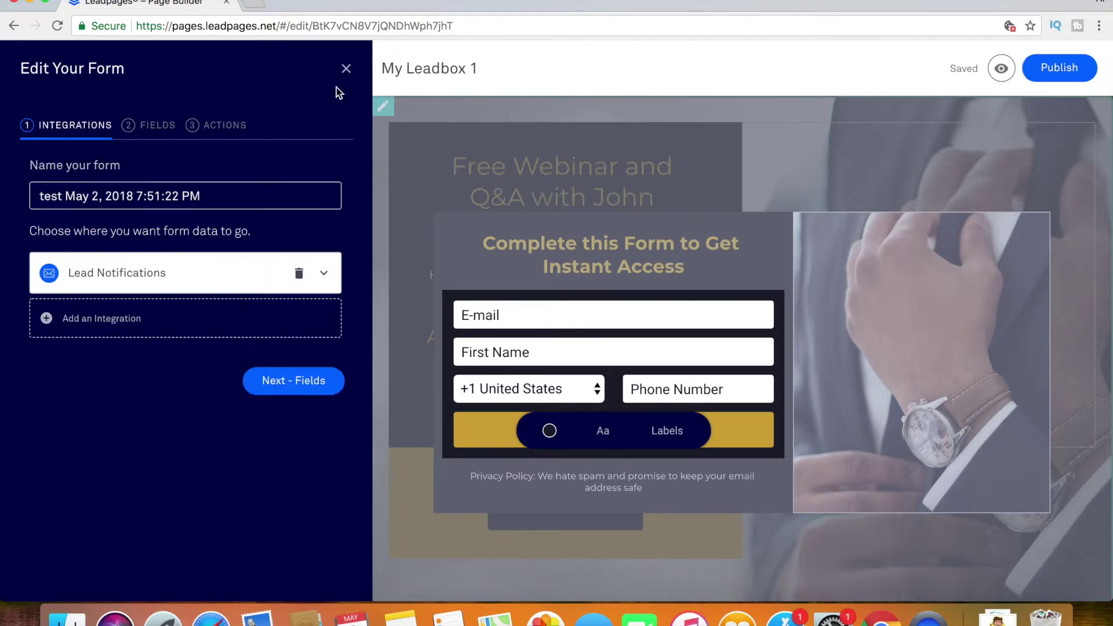
{"action": "left_click", "coordinate": [345, 69]}
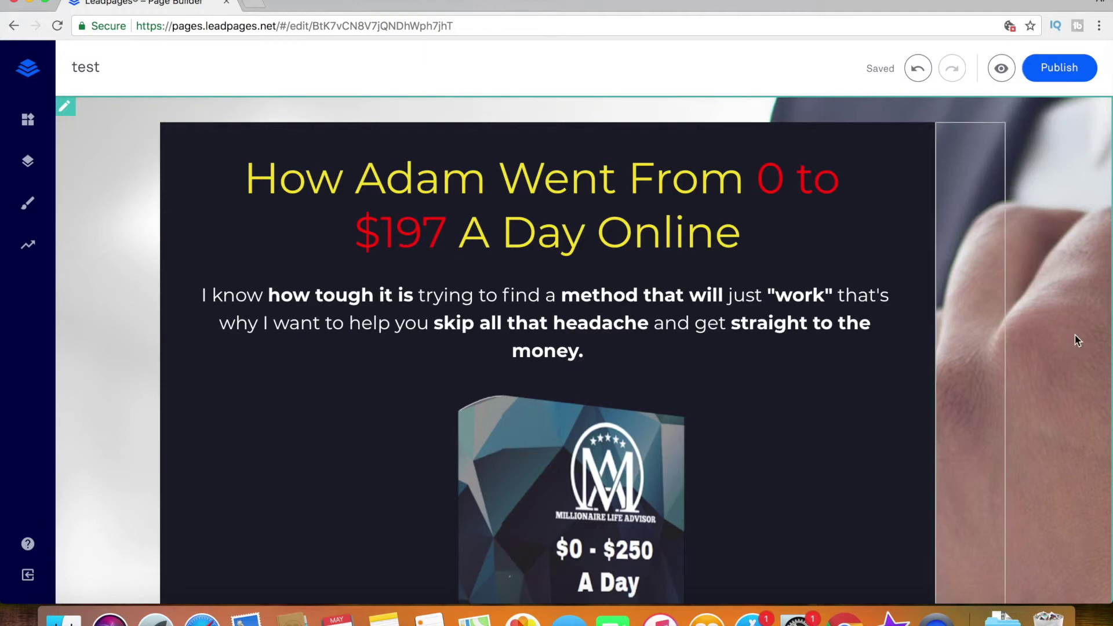
{"action": "scroll", "coordinate": [1077, 340], "scroll_direction": "down", "scroll_amount": 3}
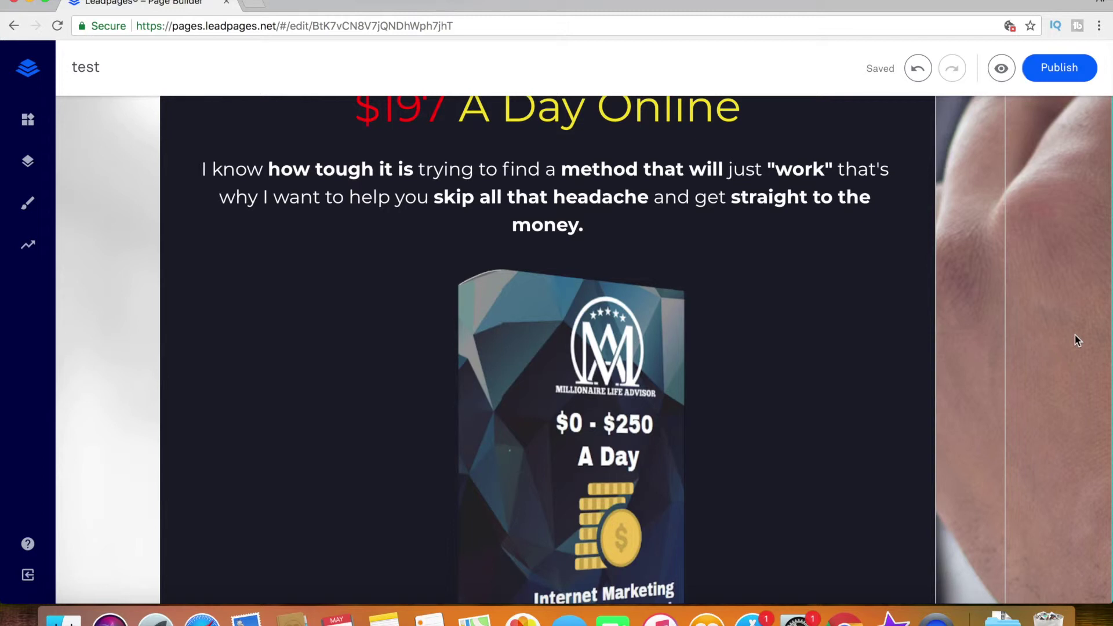
{"action": "scroll", "coordinate": [1077, 341], "scroll_direction": "down", "scroll_amount": 5}
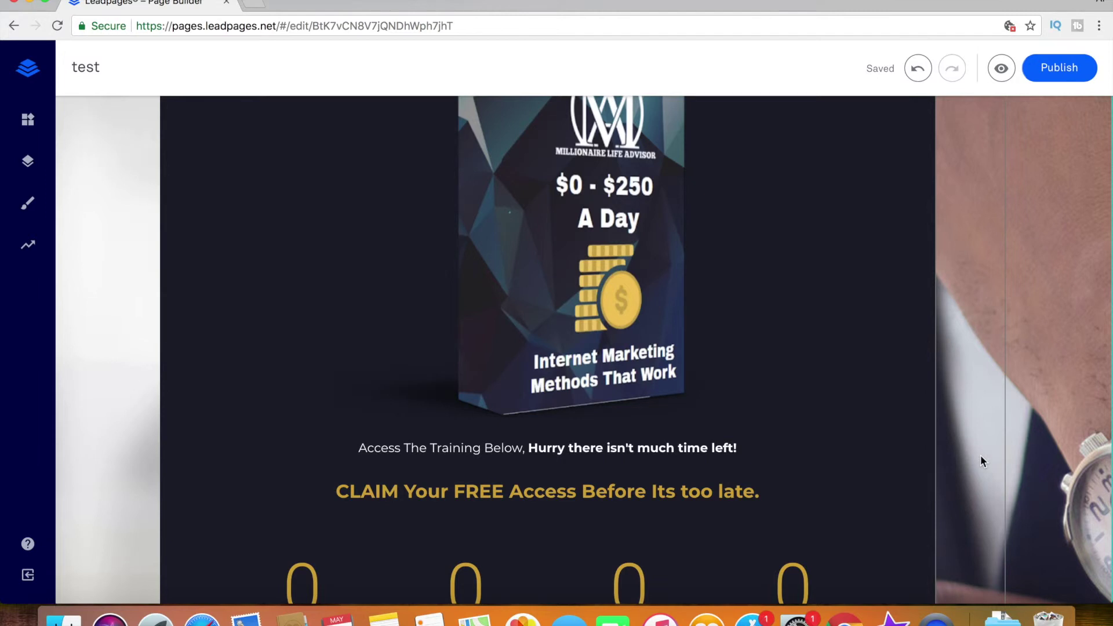
{"action": "scroll", "coordinate": [981, 454], "scroll_direction": "down", "scroll_amount": 5}
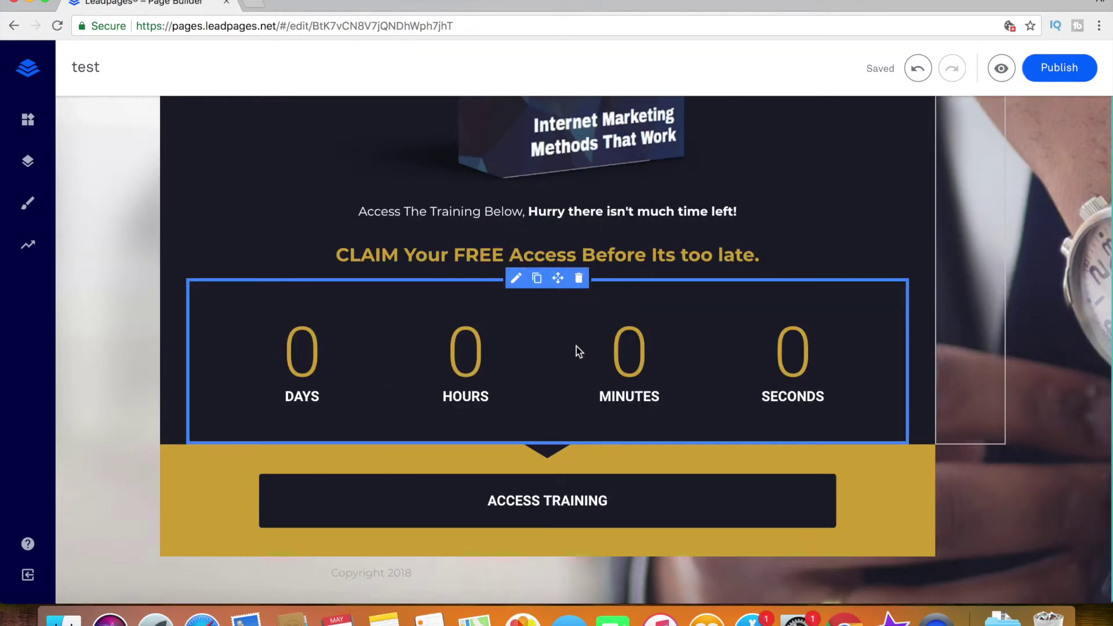
- Set the countdown hours to 1 and open My Leadbox 1 from the Access Training button's link
{"action": "left_click", "coordinate": [500, 356]}
{"action": "type", "text": "1"}
{"action": "left_click", "coordinate": [862, 497]}
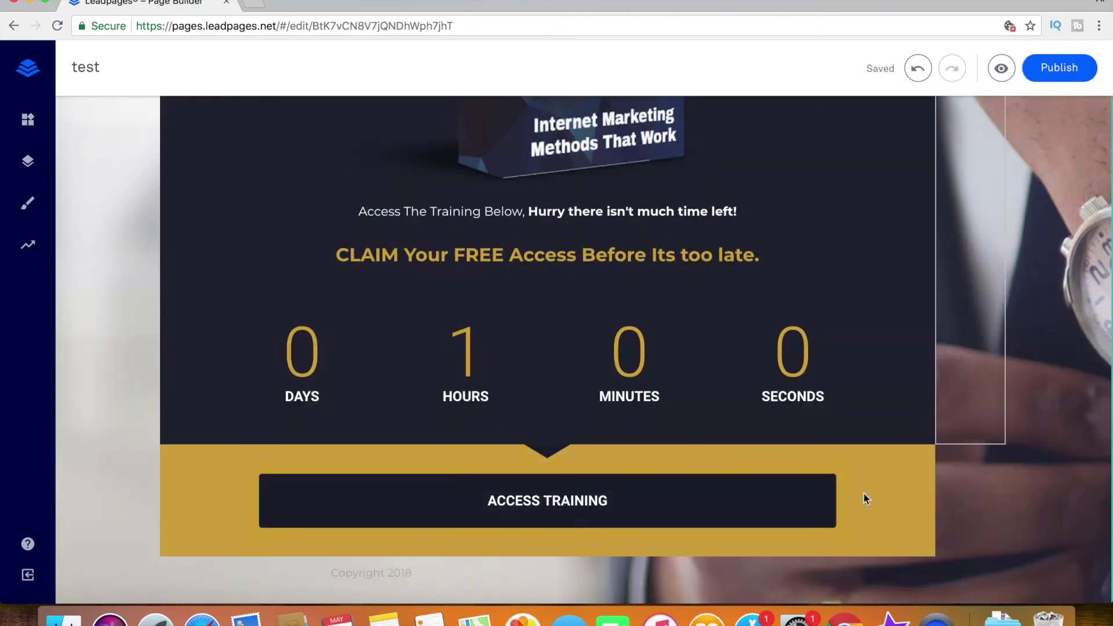
{"action": "left_click", "coordinate": [739, 485]}
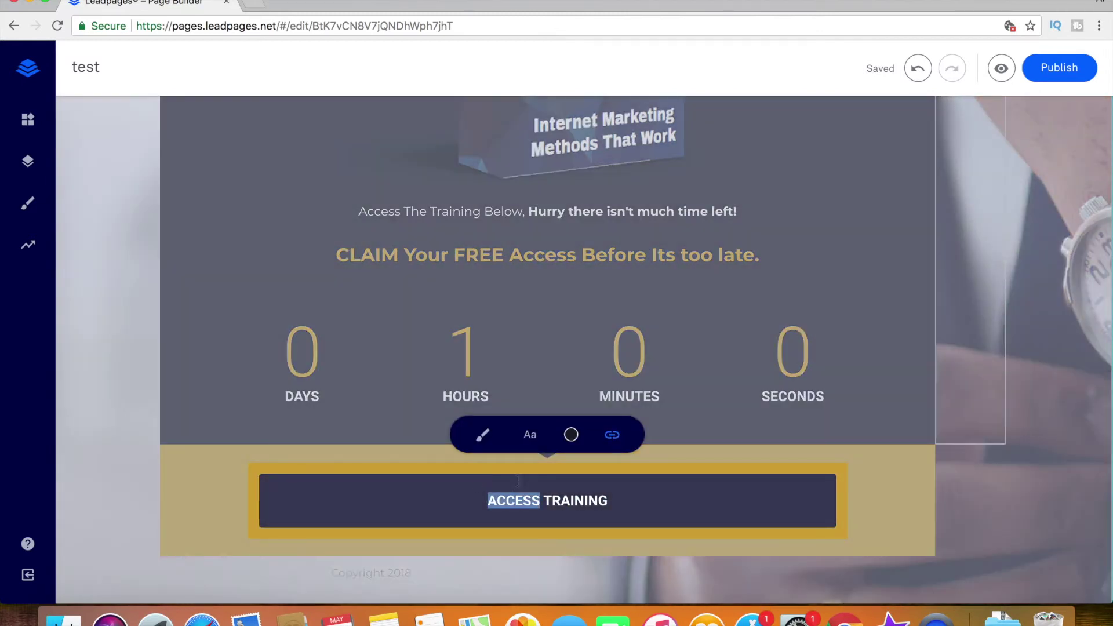
{"action": "left_click", "coordinate": [611, 434]}
{"action": "left_click", "coordinate": [495, 357]}
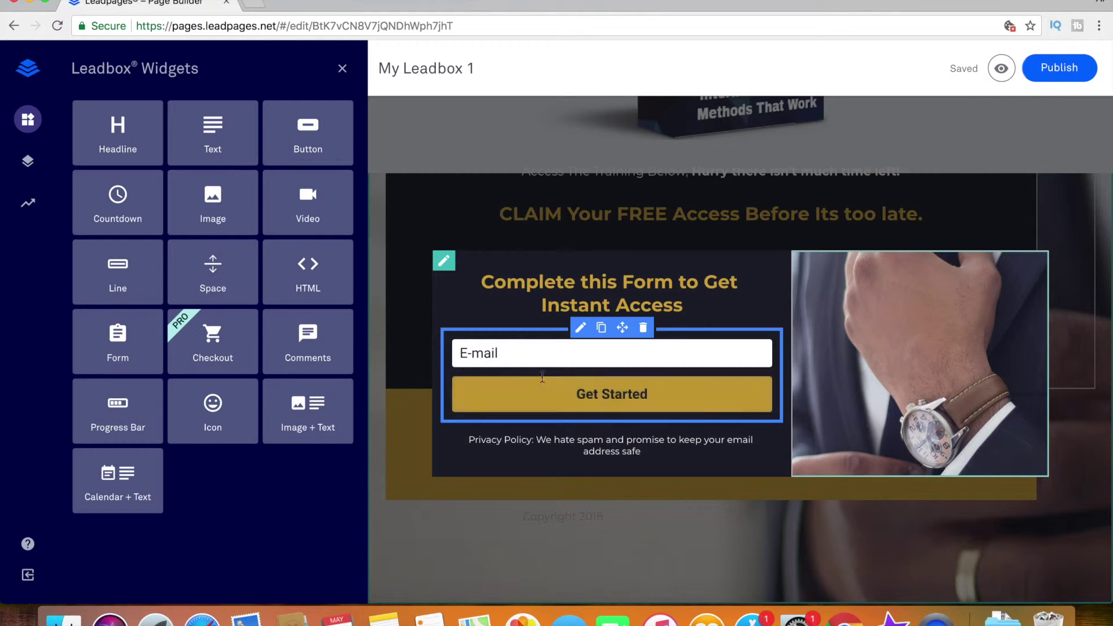
{"action": "mouse_move", "coordinate": [612, 394]}
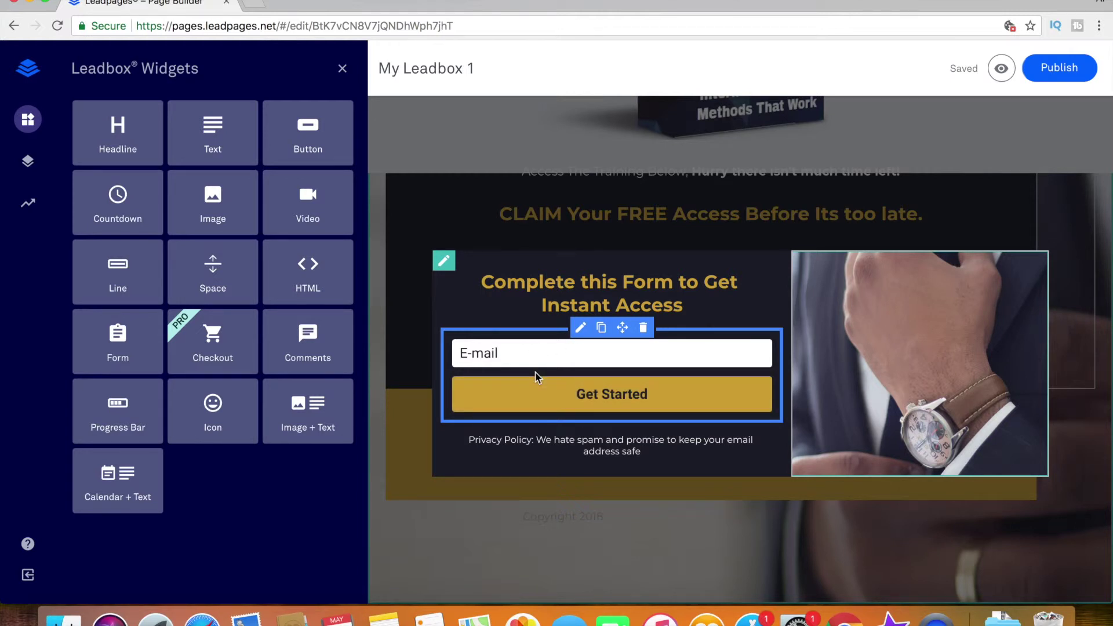
- Add a note text block above the email field reading "Note: Your Download Will Be Sent Here"
{"action": "left_click", "coordinate": [620, 442]}
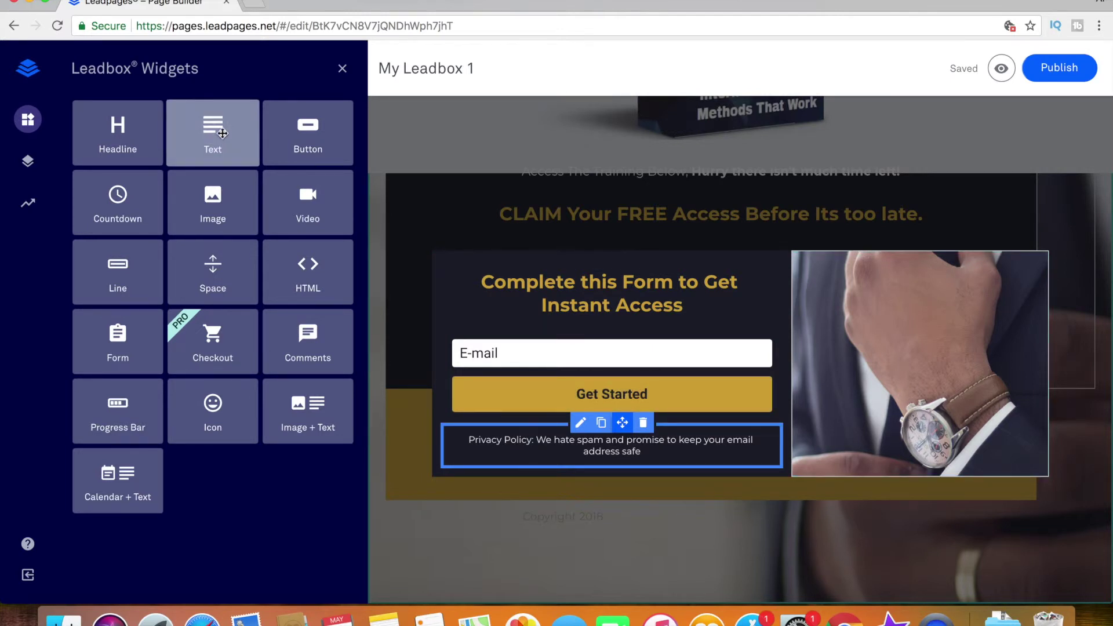
{"action": "left_click_drag", "start_coordinate": [212, 131], "coordinate": [614, 317]}
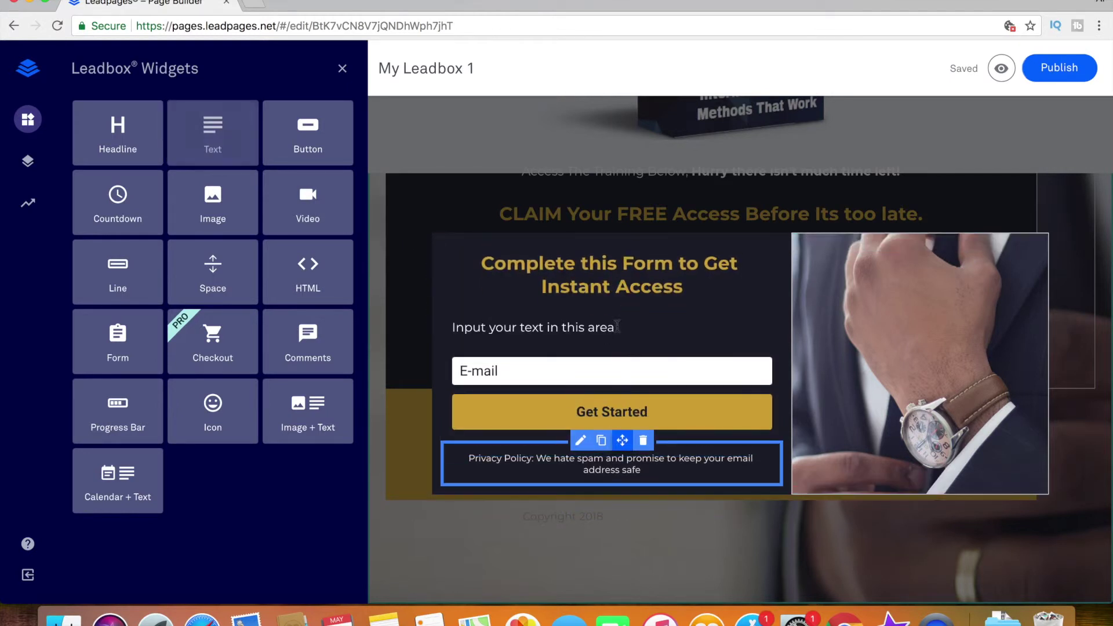
{"action": "triple_click", "coordinate": [549, 328]}
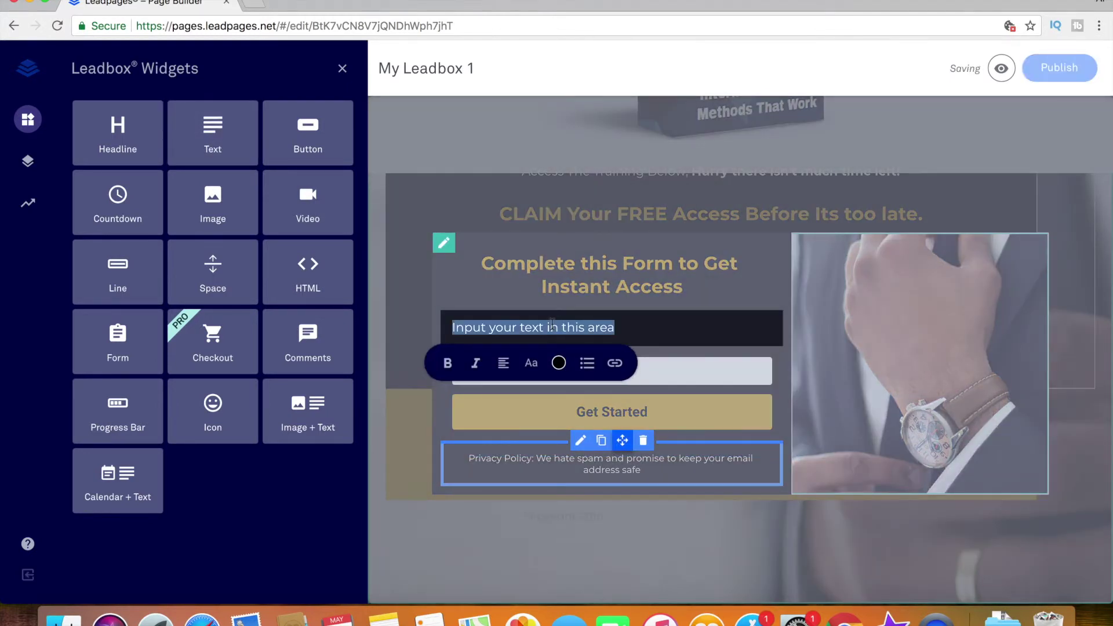
{"action": "type", "text": "Note: You"}
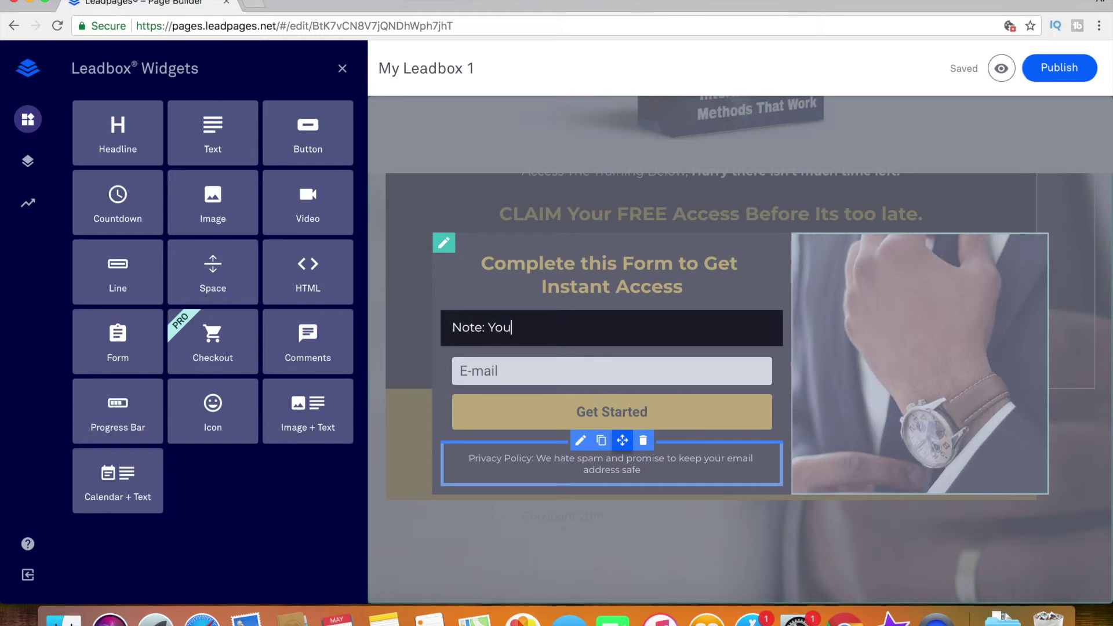
{"action": "type", "text": "r Download WIll"}
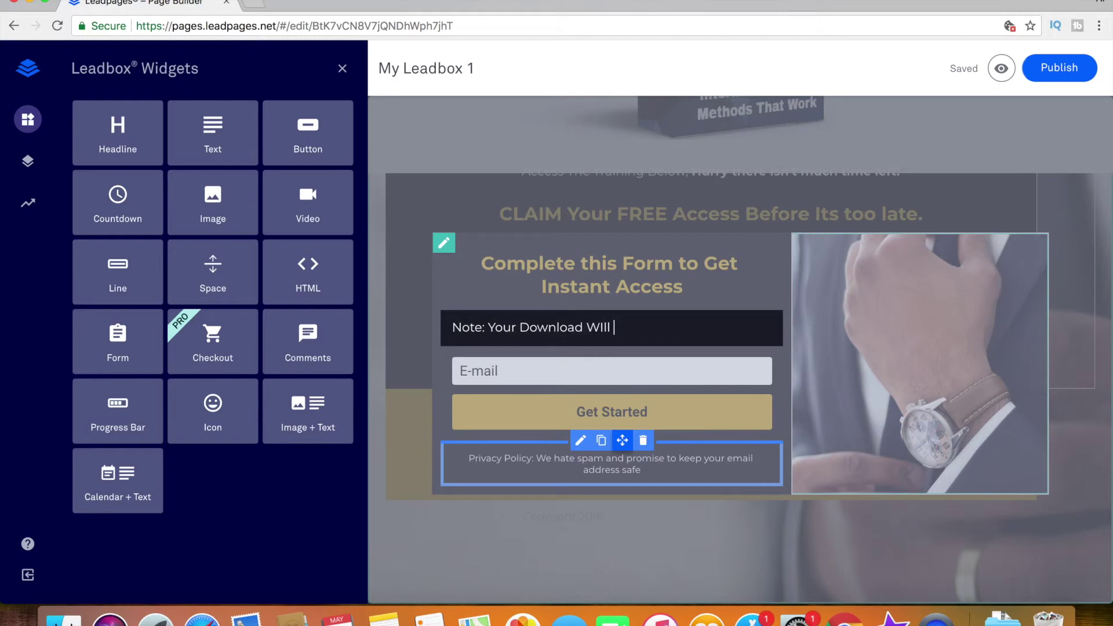
{"action": "type", "text": " Be Sent HEre"}
{"action": "key", "text": "BackSpace"}
{"action": "type", "text": "ere"}
{"action": "left_click", "coordinate": [606, 327]}
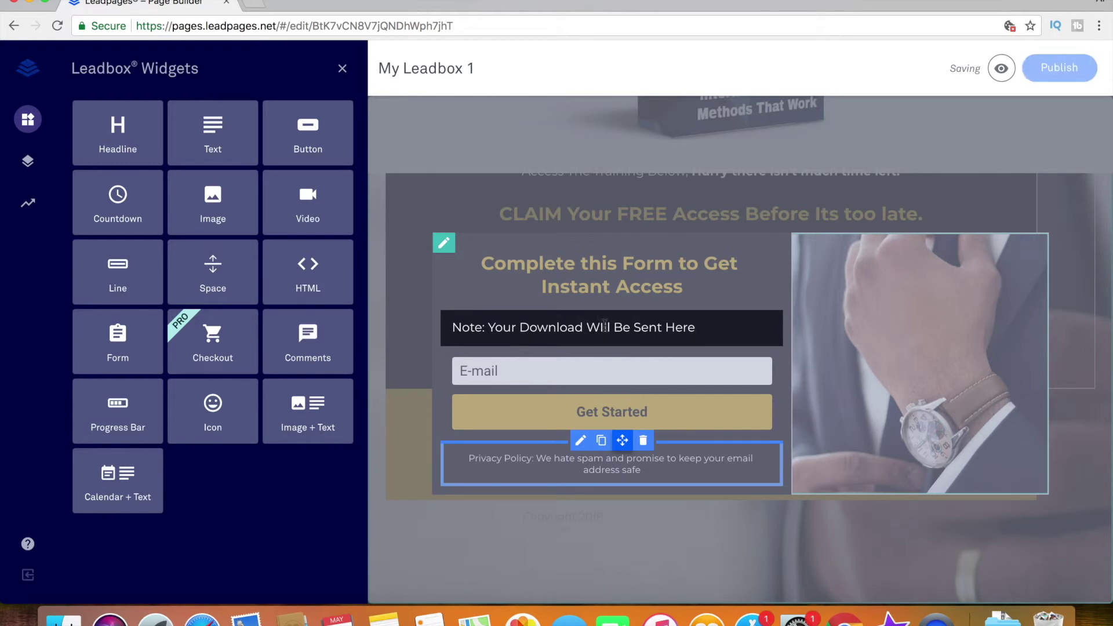
{"action": "key", "text": "BackSpace"}
{"action": "type", "text": "i"}
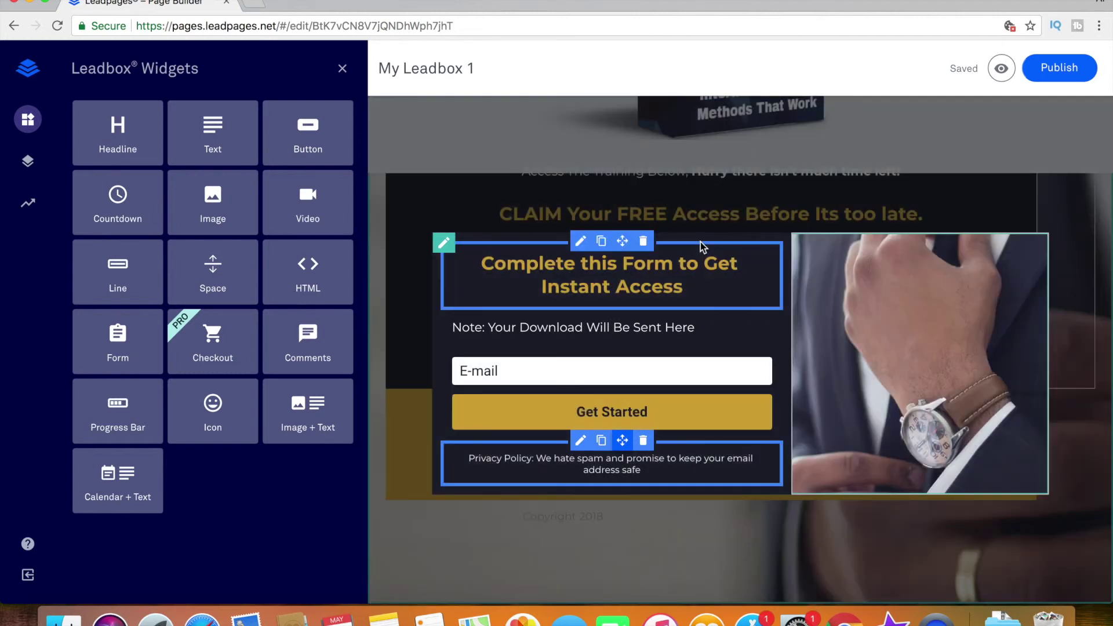
- Review the popup form's integrations, email services, collected fields, after-submit actions and lead magnet options
{"action": "left_click", "coordinate": [554, 374]}
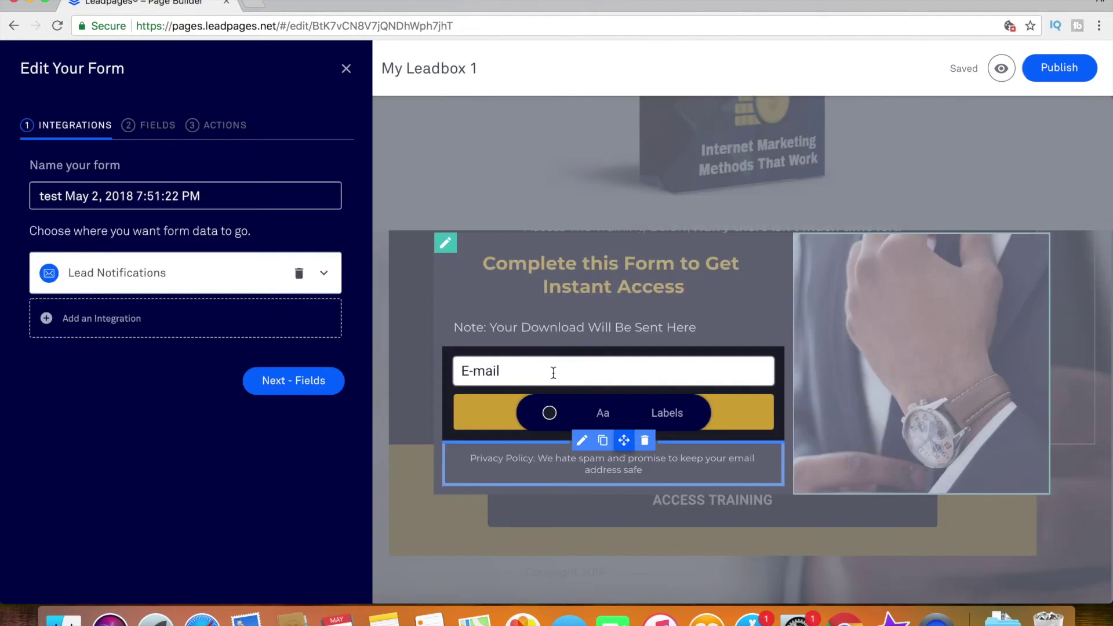
{"action": "left_click", "coordinate": [212, 137]}
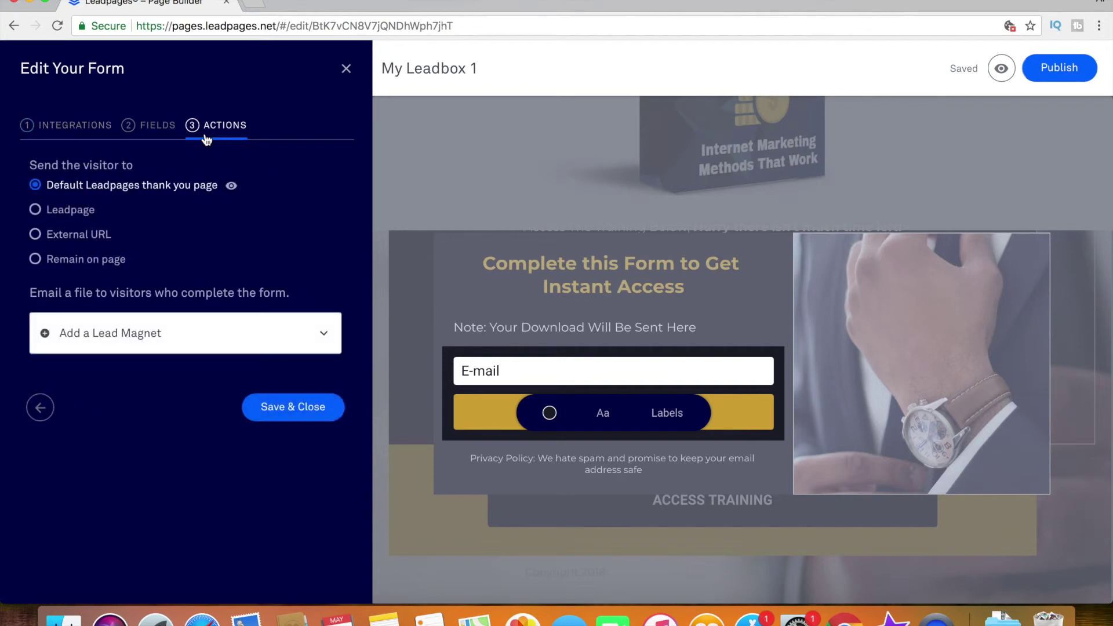
{"action": "left_click", "coordinate": [112, 132]}
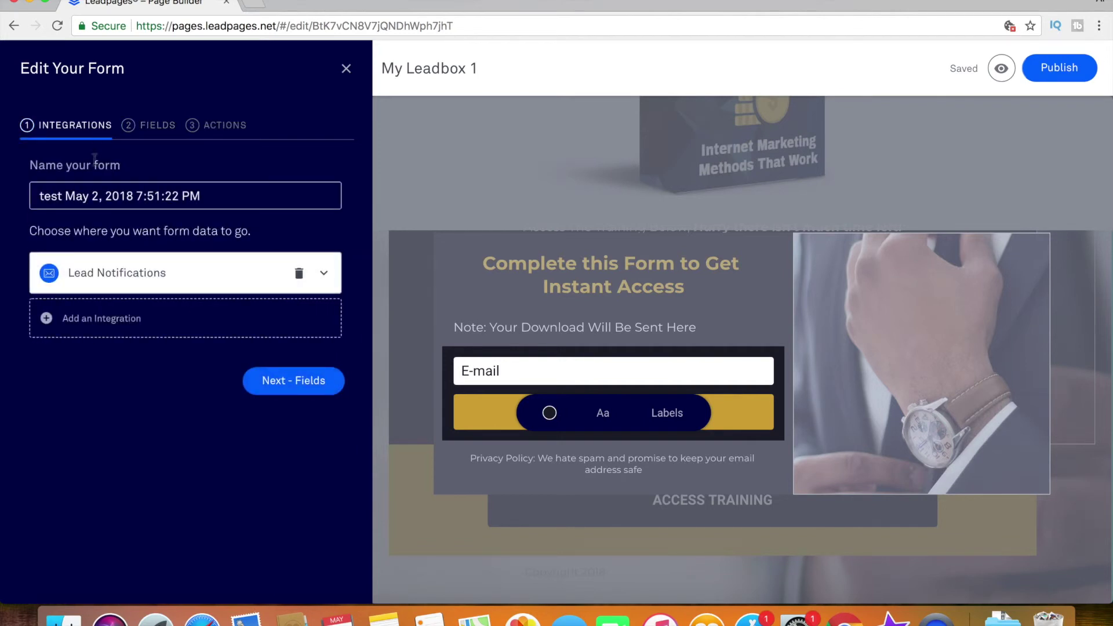
{"action": "left_click", "coordinate": [97, 323]}
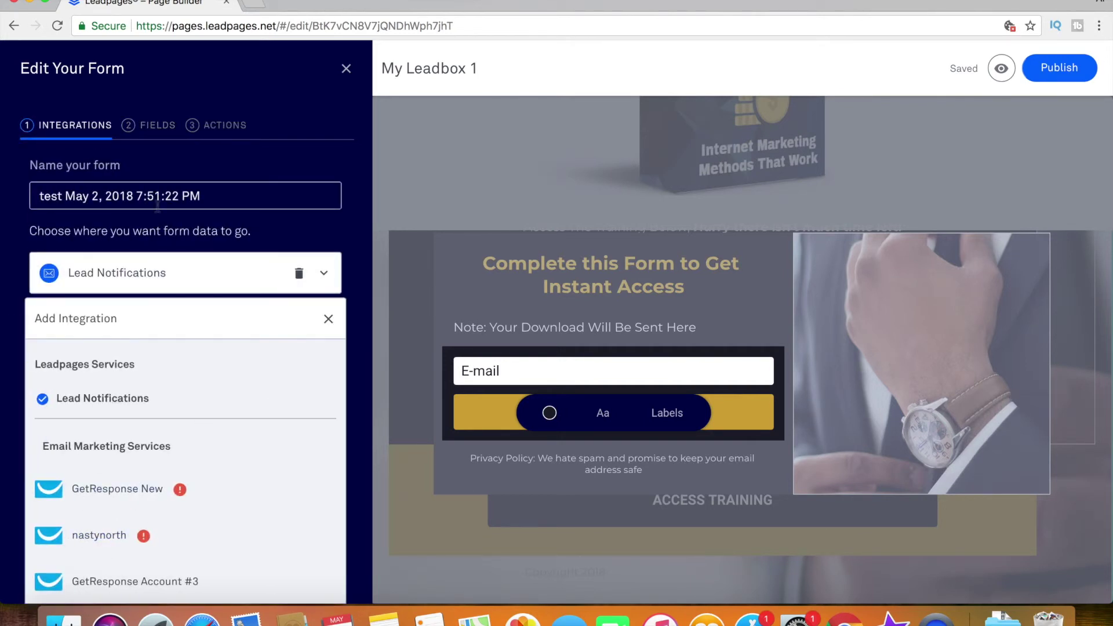
{"action": "left_click", "coordinate": [157, 126]}
{"action": "left_click", "coordinate": [235, 143]}
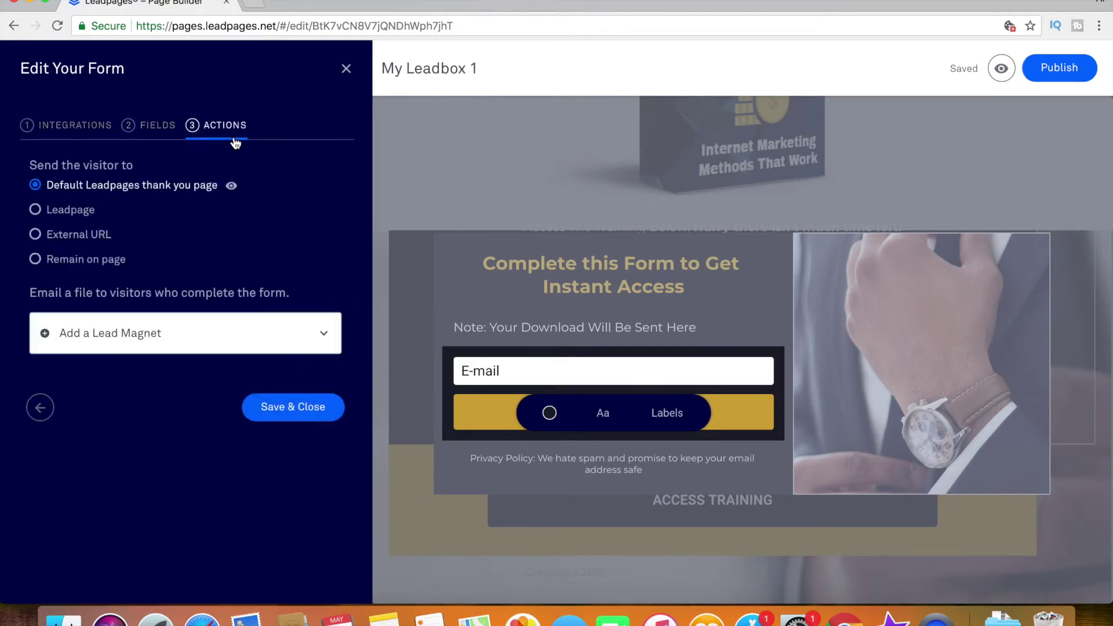
{"action": "left_click", "coordinate": [96, 342]}
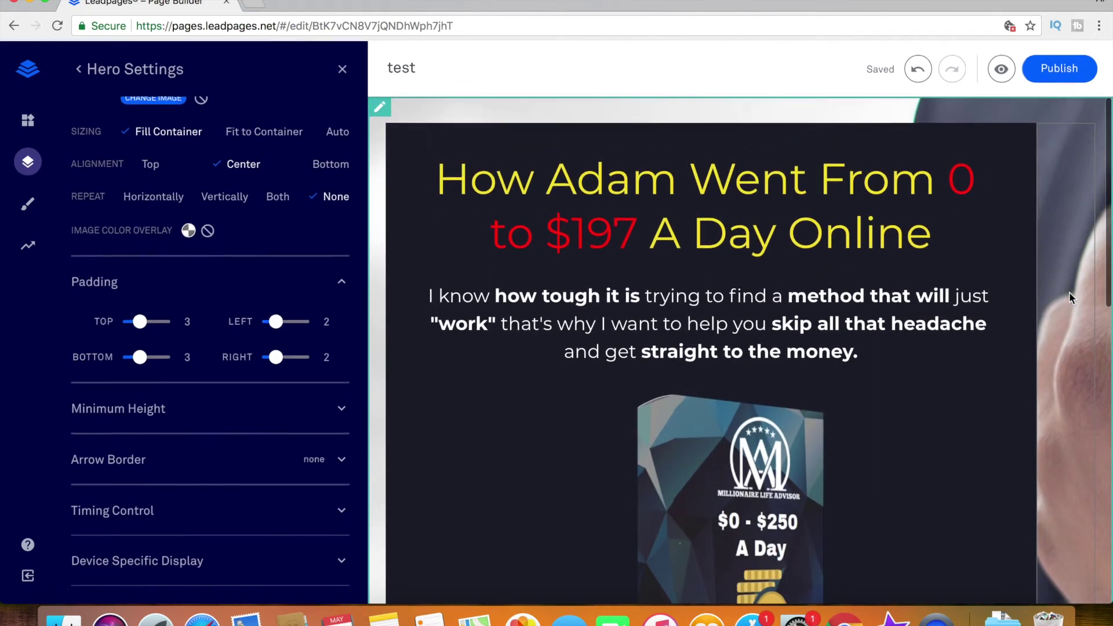
{"action": "scroll", "coordinate": [1069, 291], "scroll_direction": "down", "scroll_amount": 4}
{"action": "scroll", "coordinate": [1069, 292], "scroll_direction": "up", "scroll_amount": 5}
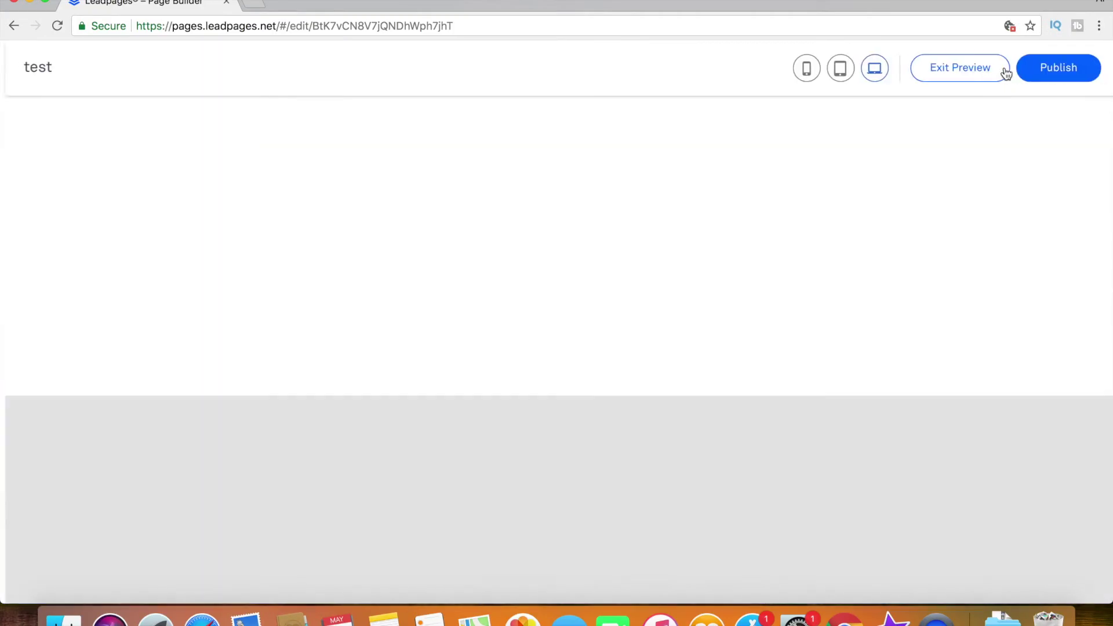
- Enter preview mode showing the page on a phone screen
{"action": "left_click", "coordinate": [803, 69]}
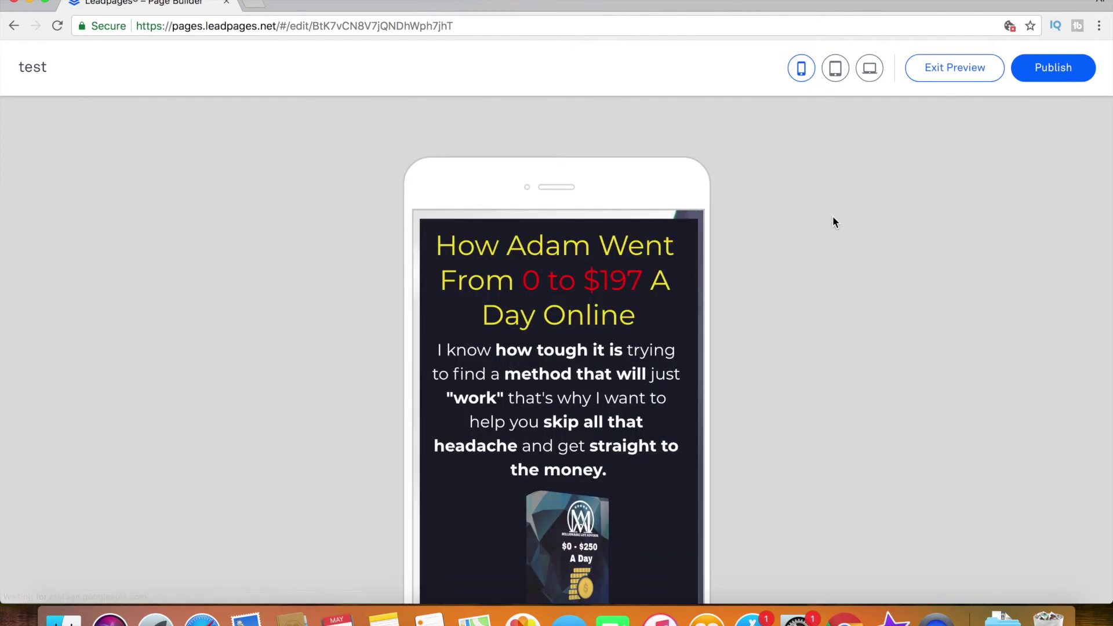
{"action": "scroll", "coordinate": [601, 367], "scroll_direction": "down", "scroll_amount": 1}
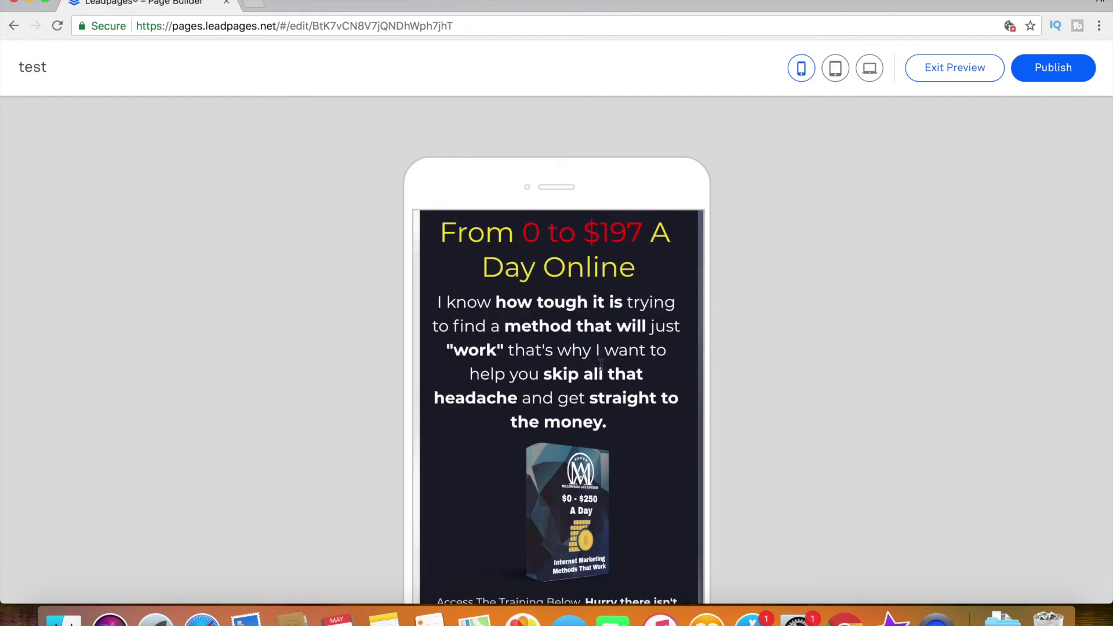
{"action": "scroll", "coordinate": [601, 362], "scroll_direction": "down", "scroll_amount": 5}
{"action": "scroll", "coordinate": [601, 362], "scroll_direction": "down", "scroll_amount": 2}
{"action": "scroll", "coordinate": [605, 371], "scroll_direction": "up", "scroll_amount": 8}
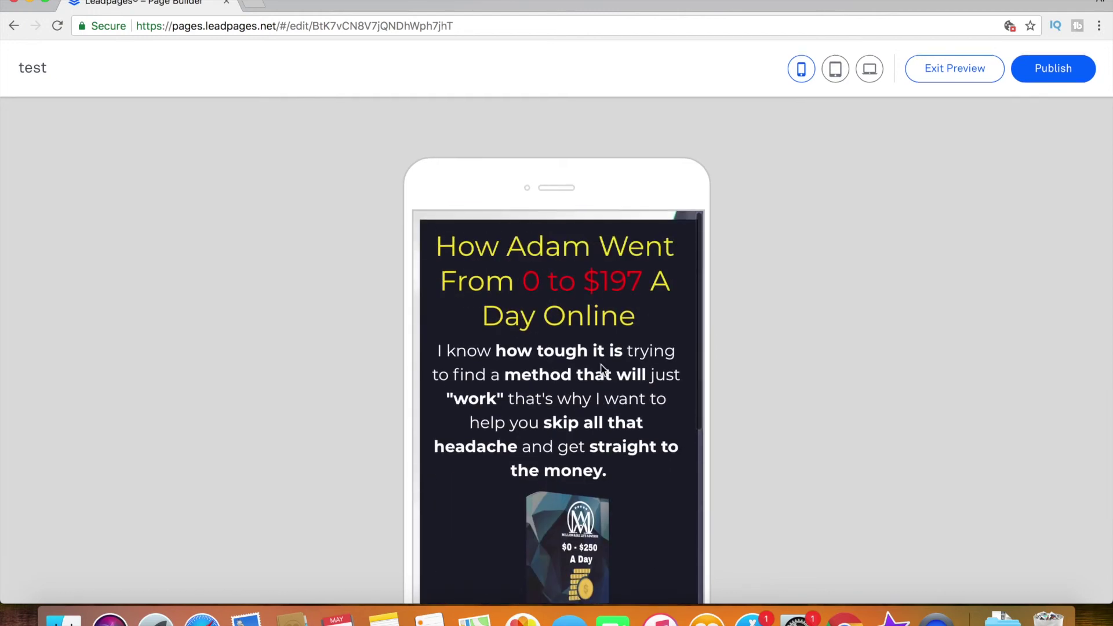
{"action": "scroll", "coordinate": [603, 370], "scroll_direction": "down", "scroll_amount": 2}
{"action": "scroll", "coordinate": [602, 369], "scroll_direction": "up", "scroll_amount": 1}
{"action": "scroll", "coordinate": [603, 369], "scroll_direction": "down", "scroll_amount": 3}
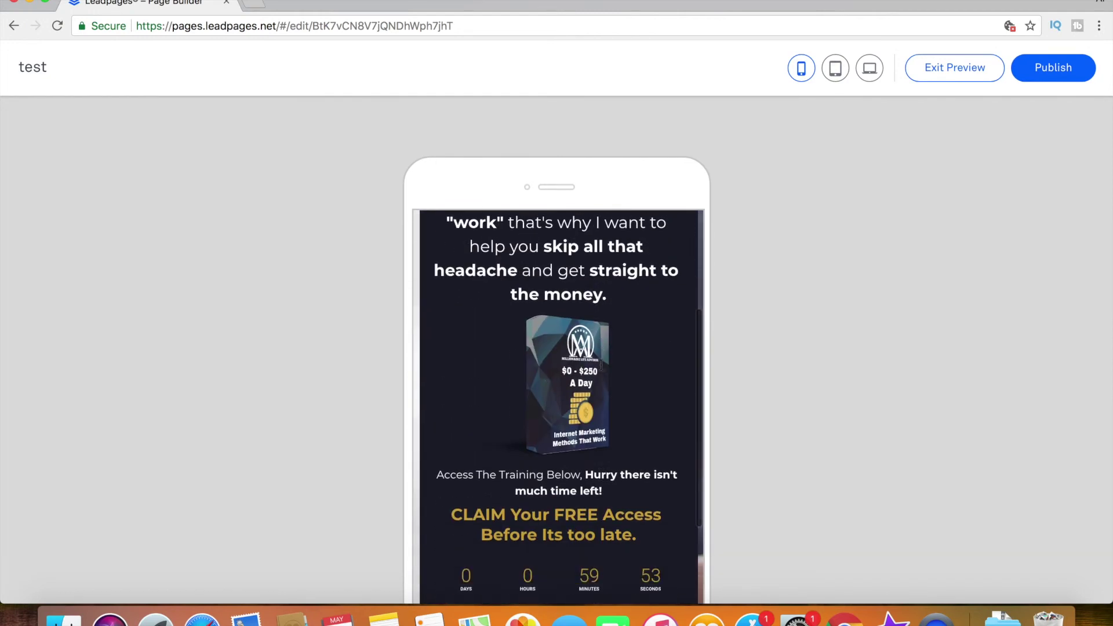
{"action": "scroll", "coordinate": [601, 363], "scroll_direction": "down", "scroll_amount": 3}
{"action": "scroll", "coordinate": [599, 367], "scroll_direction": "up", "scroll_amount": 7}
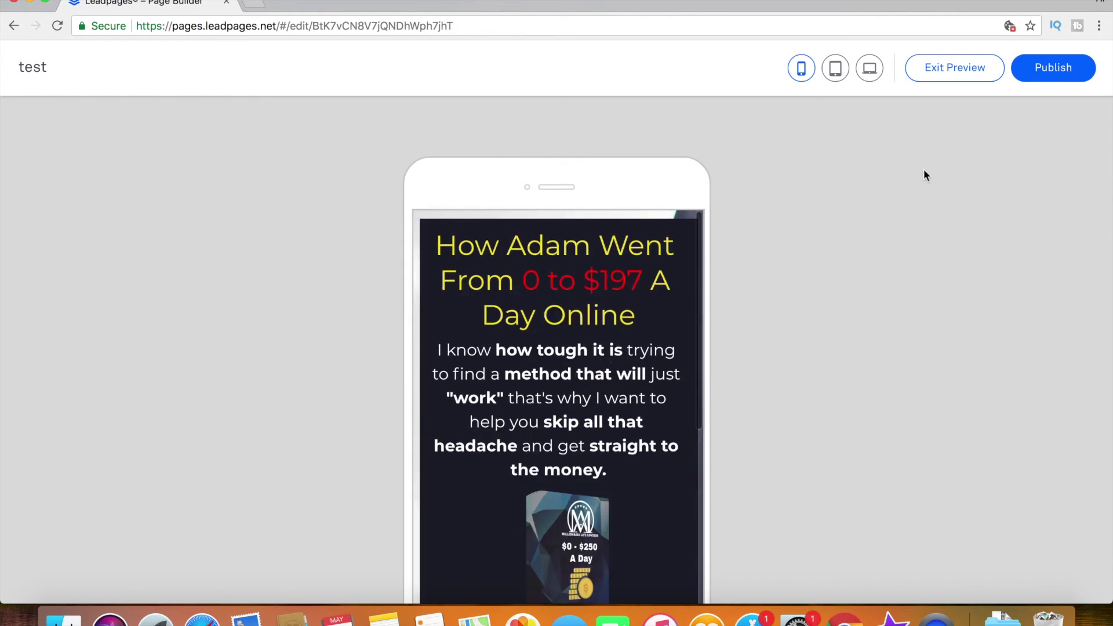
- Switch the preview to tablet and then desktop screens
{"action": "left_click", "coordinate": [835, 68]}
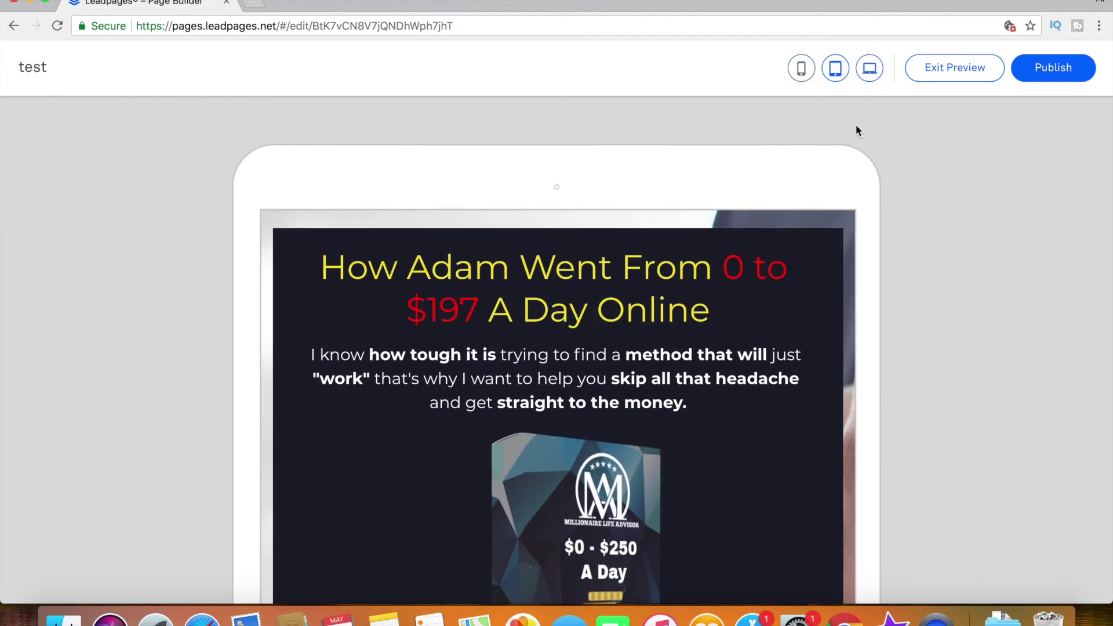
{"action": "scroll", "coordinate": [780, 281], "scroll_direction": "down", "scroll_amount": 2}
{"action": "scroll", "coordinate": [780, 281], "scroll_direction": "down", "scroll_amount": 5}
{"action": "scroll", "coordinate": [781, 281], "scroll_direction": "up", "scroll_amount": 7}
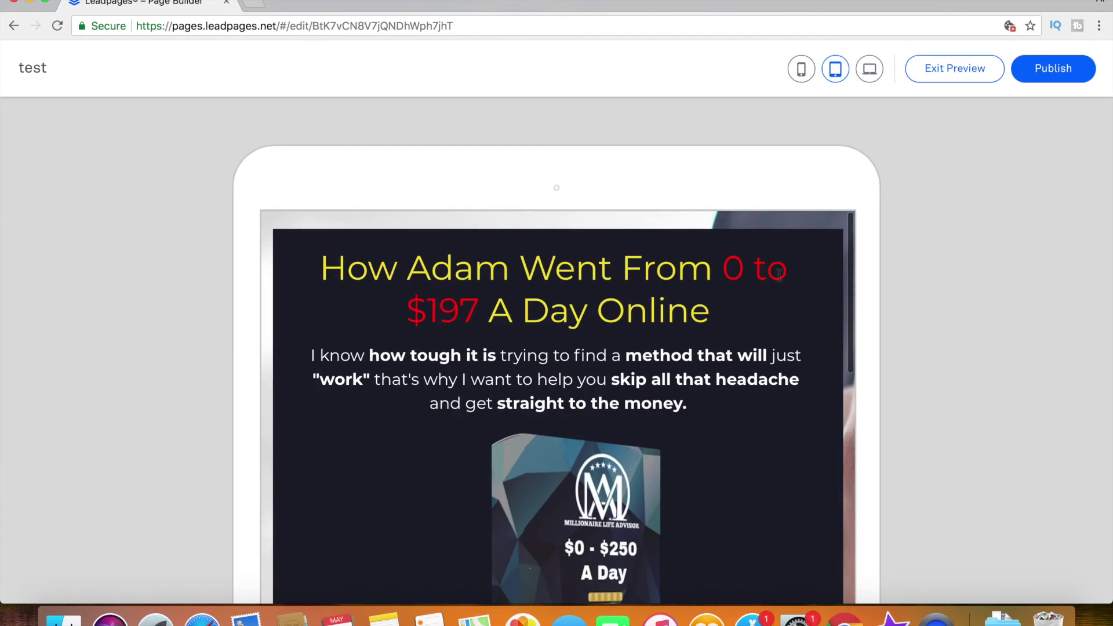
{"action": "left_click", "coordinate": [863, 72]}
{"action": "scroll", "coordinate": [704, 328], "scroll_direction": "down", "scroll_amount": 5}
{"action": "scroll", "coordinate": [704, 327], "scroll_direction": "down", "scroll_amount": 2}
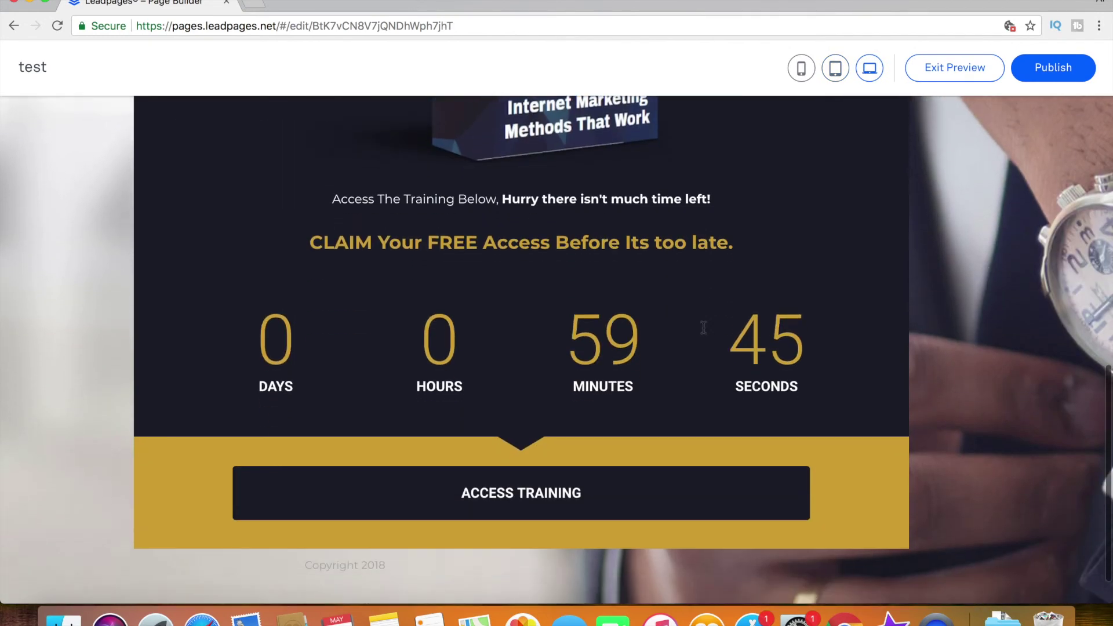
{"action": "scroll", "coordinate": [704, 328], "scroll_direction": "down", "scroll_amount": 1}
{"action": "scroll", "coordinate": [704, 328], "scroll_direction": "up", "scroll_amount": 8}
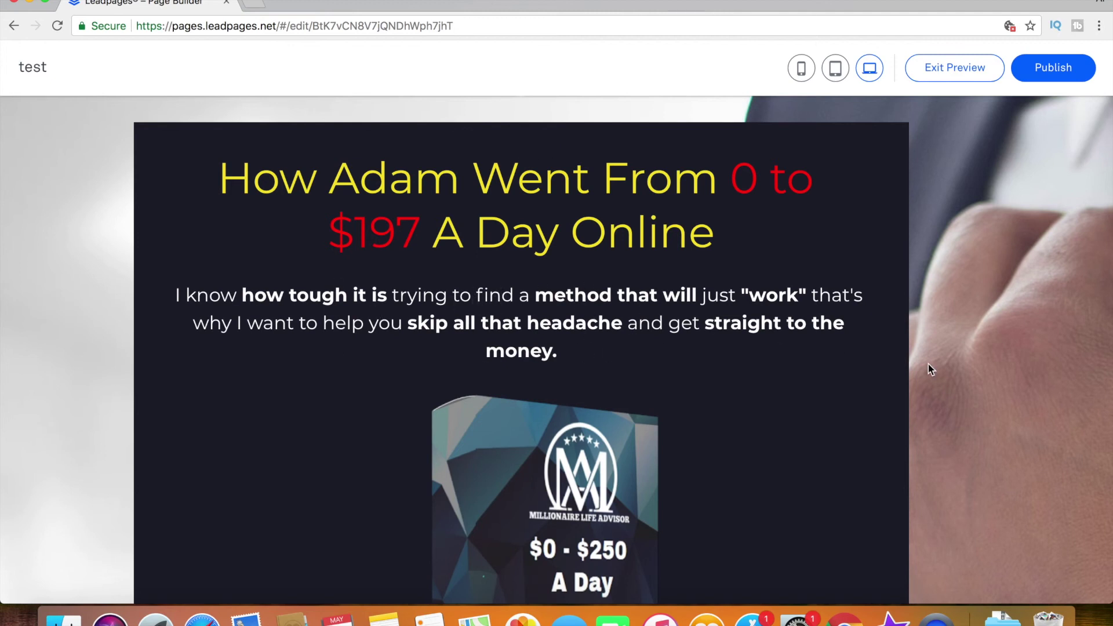
{"action": "scroll", "coordinate": [928, 365], "scroll_direction": "down", "scroll_amount": 2}
{"action": "scroll", "coordinate": [929, 364], "scroll_direction": "down", "scroll_amount": 2}
{"action": "scroll", "coordinate": [928, 365], "scroll_direction": "down", "scroll_amount": 3}
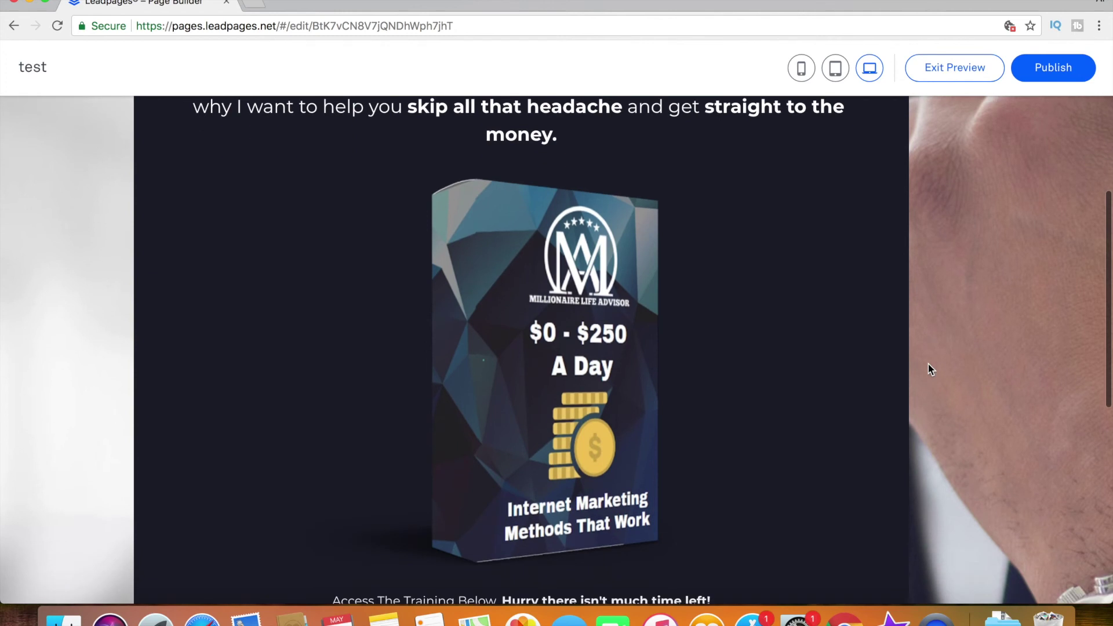
{"action": "scroll", "coordinate": [929, 369], "scroll_direction": "down", "scroll_amount": 1}
{"action": "scroll", "coordinate": [928, 369], "scroll_direction": "down", "scroll_amount": 2}
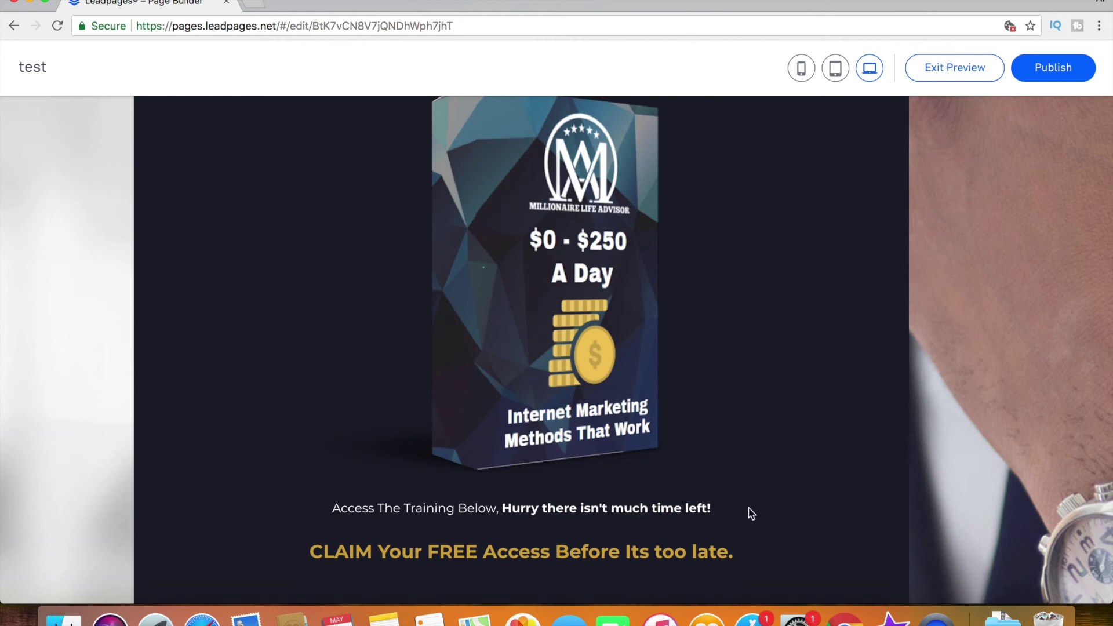
{"action": "scroll", "coordinate": [963, 472], "scroll_direction": "down", "scroll_amount": 2}
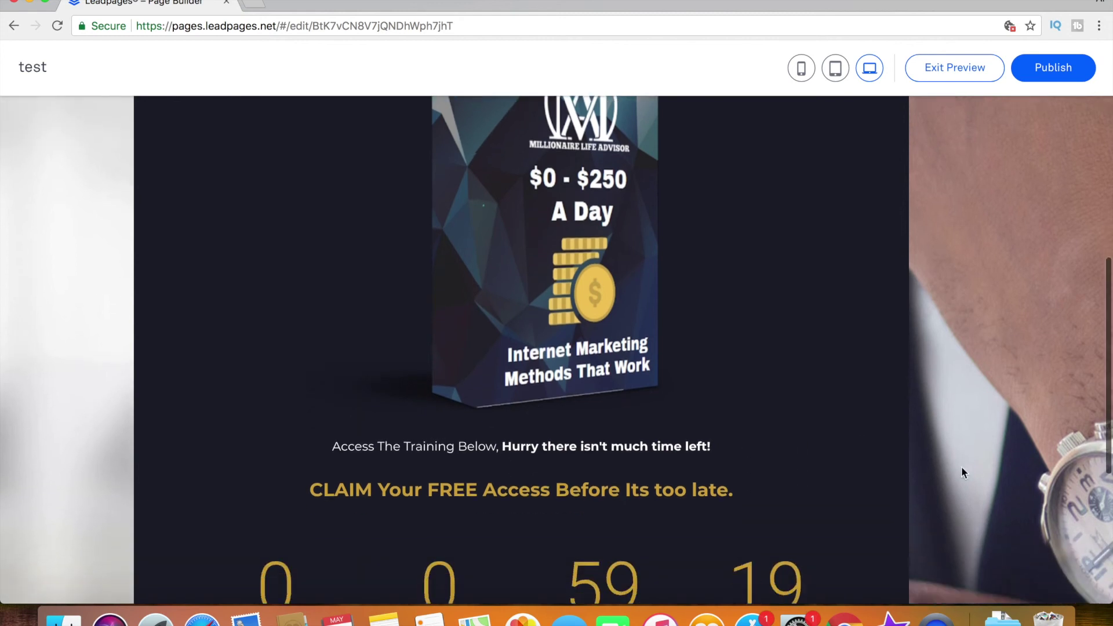
{"action": "scroll", "coordinate": [962, 472], "scroll_direction": "down", "scroll_amount": 3}
{"action": "scroll", "coordinate": [963, 473], "scroll_direction": "down", "scroll_amount": 1}
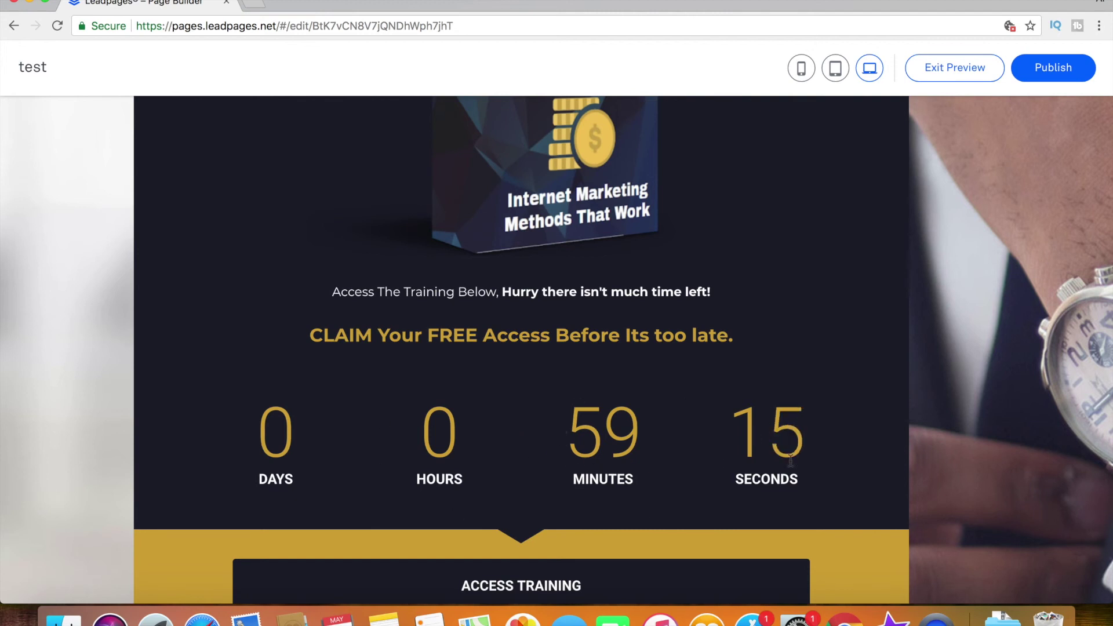
- Confirm ACCESS TRAINING opens the email signup popup in the desktop preview, then close it
{"action": "left_click", "coordinate": [532, 585]}
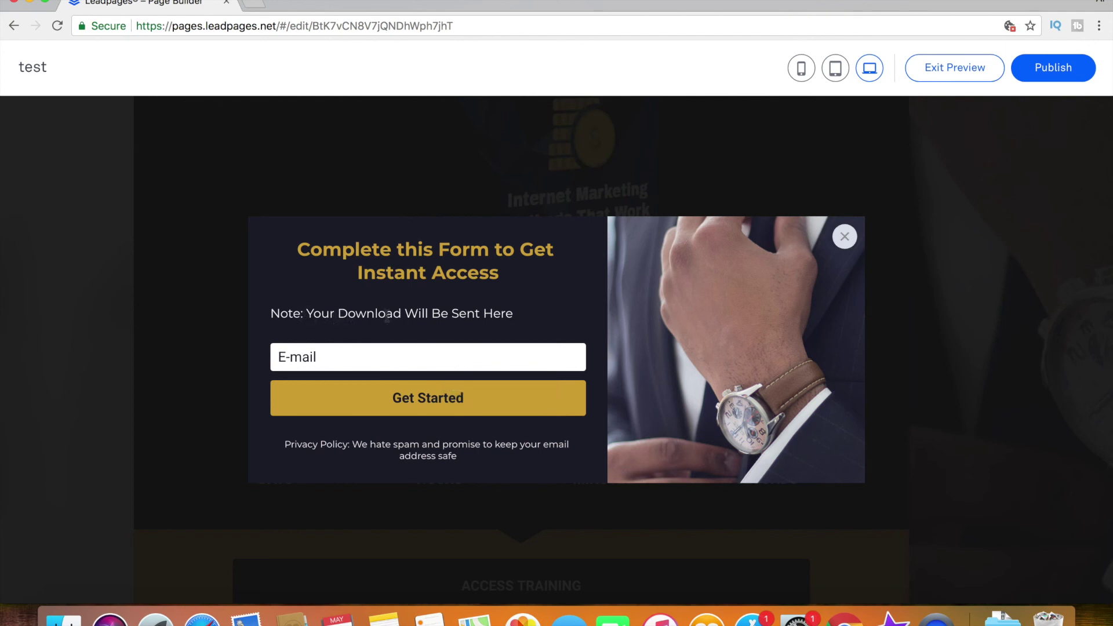
{"action": "left_click", "coordinate": [845, 236]}
{"action": "scroll", "coordinate": [896, 221], "scroll_direction": "up", "scroll_amount": 5}
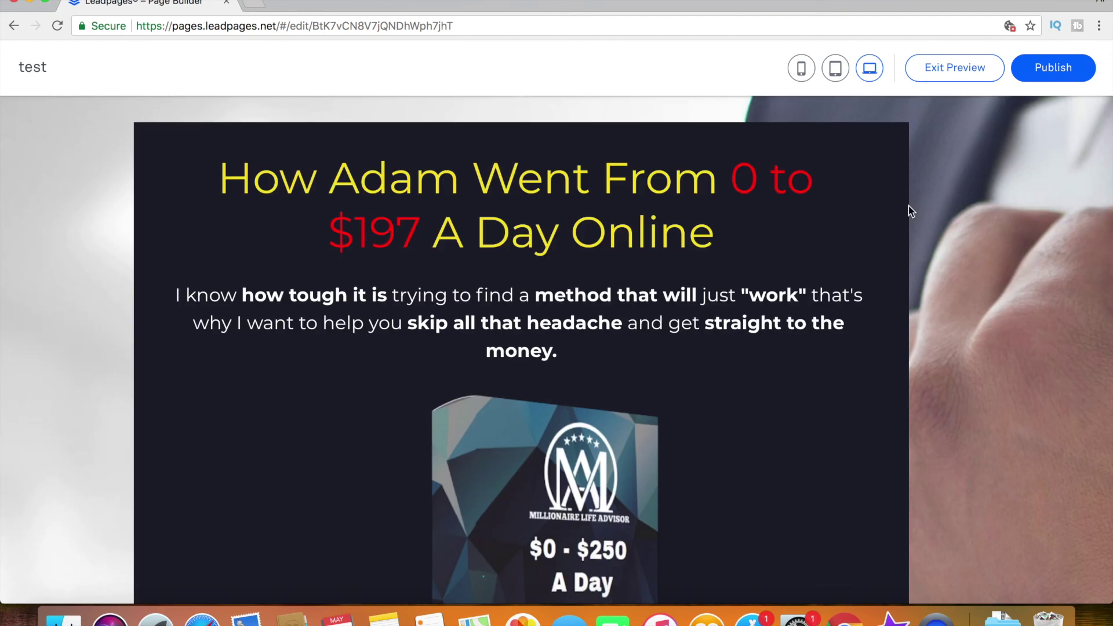